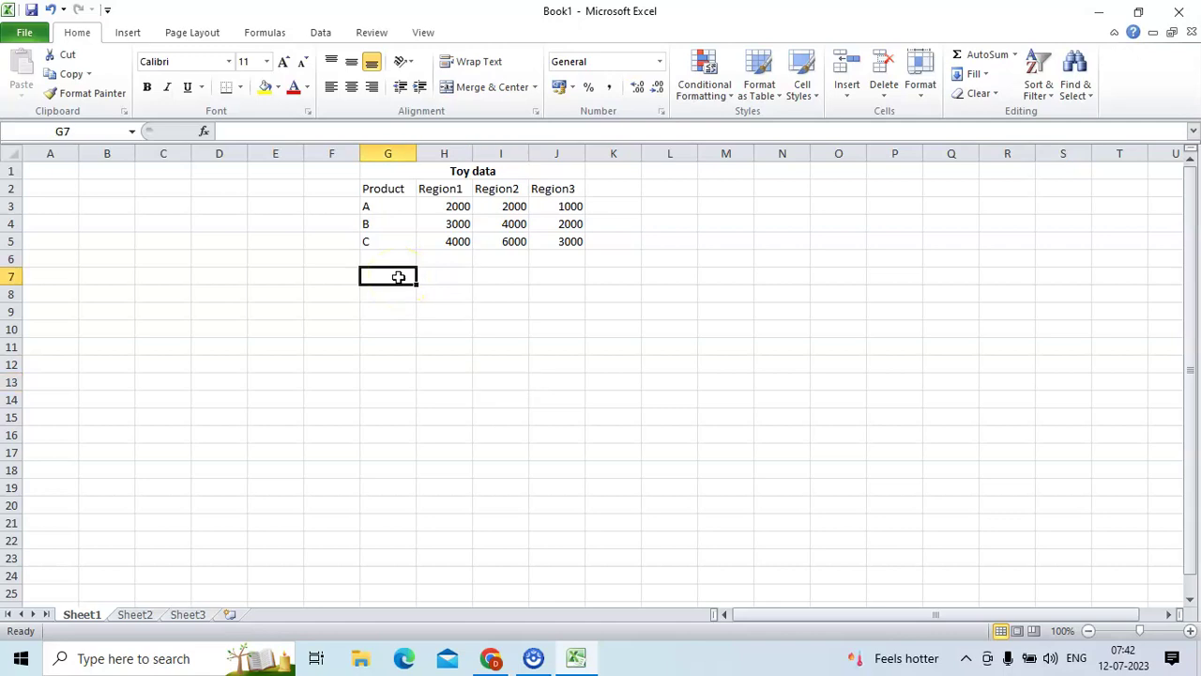
# List the chart types "bar graph", "pie chart" and "line graph" in cells G7 to G9.
pyautogui.write('bar gra')
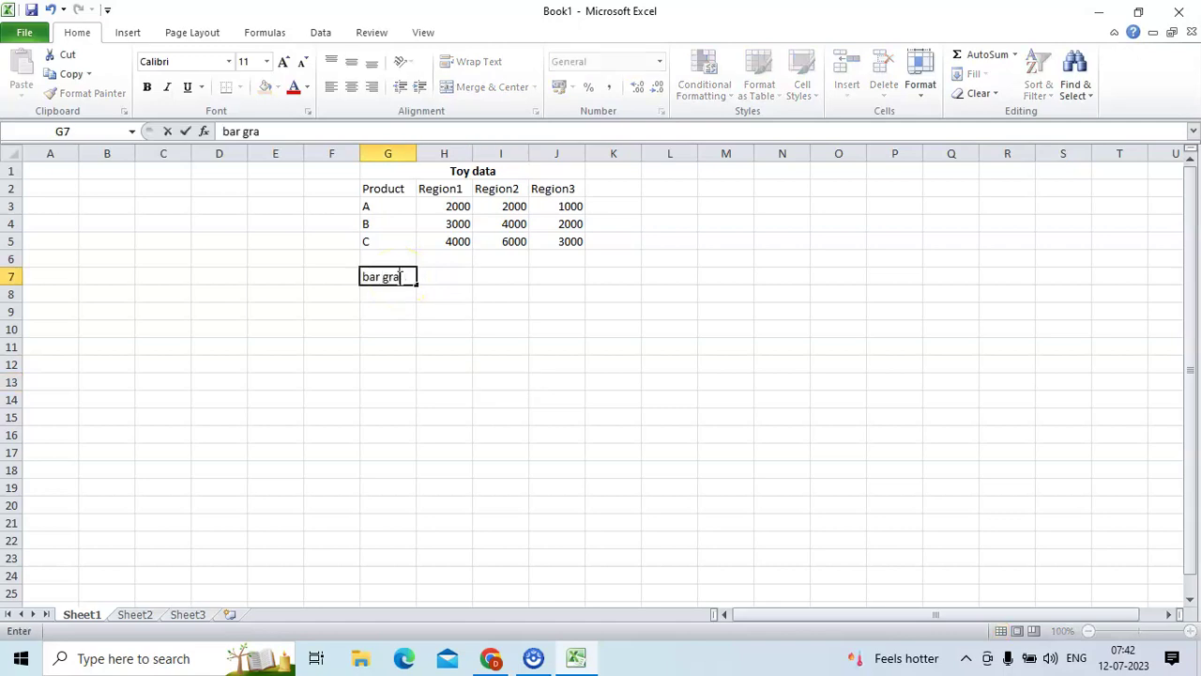
pyautogui.write('ph')
pyautogui.press('Return')
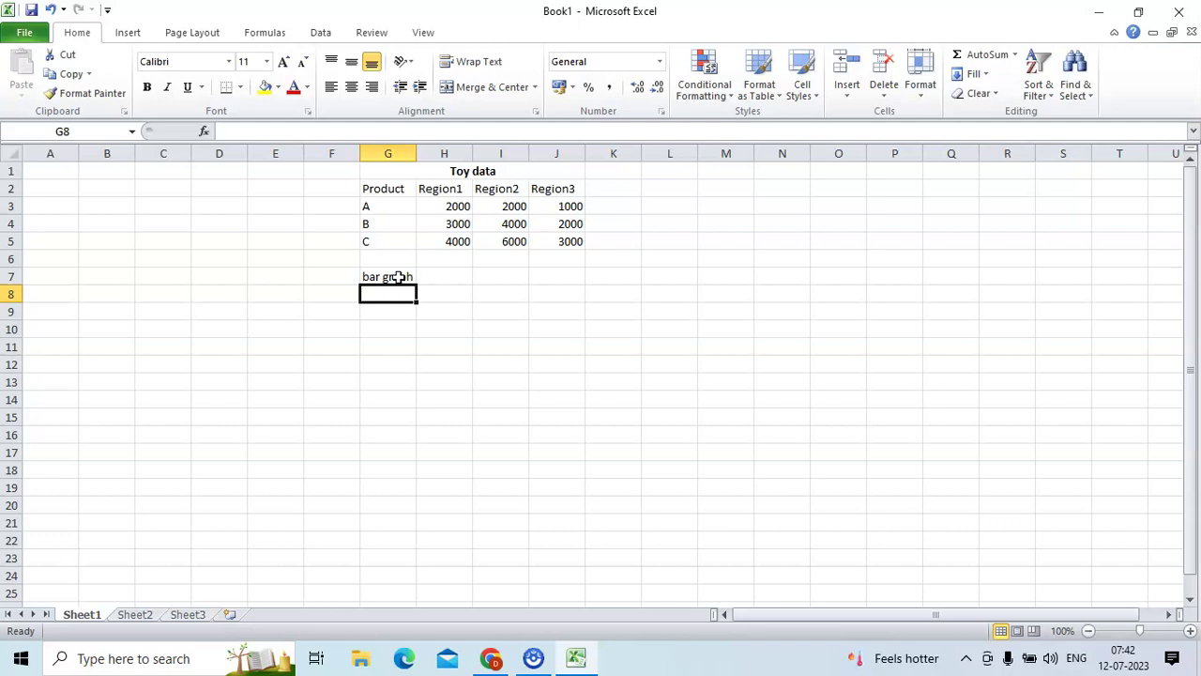
pyautogui.write('pie ')
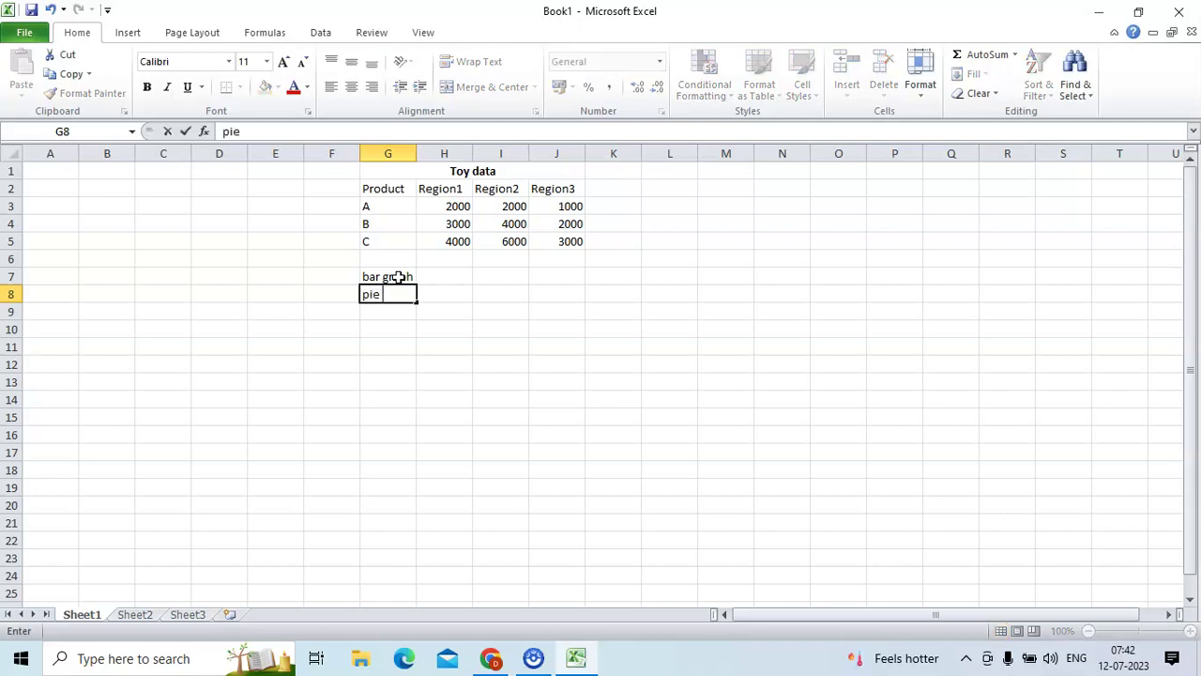
pyautogui.write('chart')
pyautogui.press('Return')
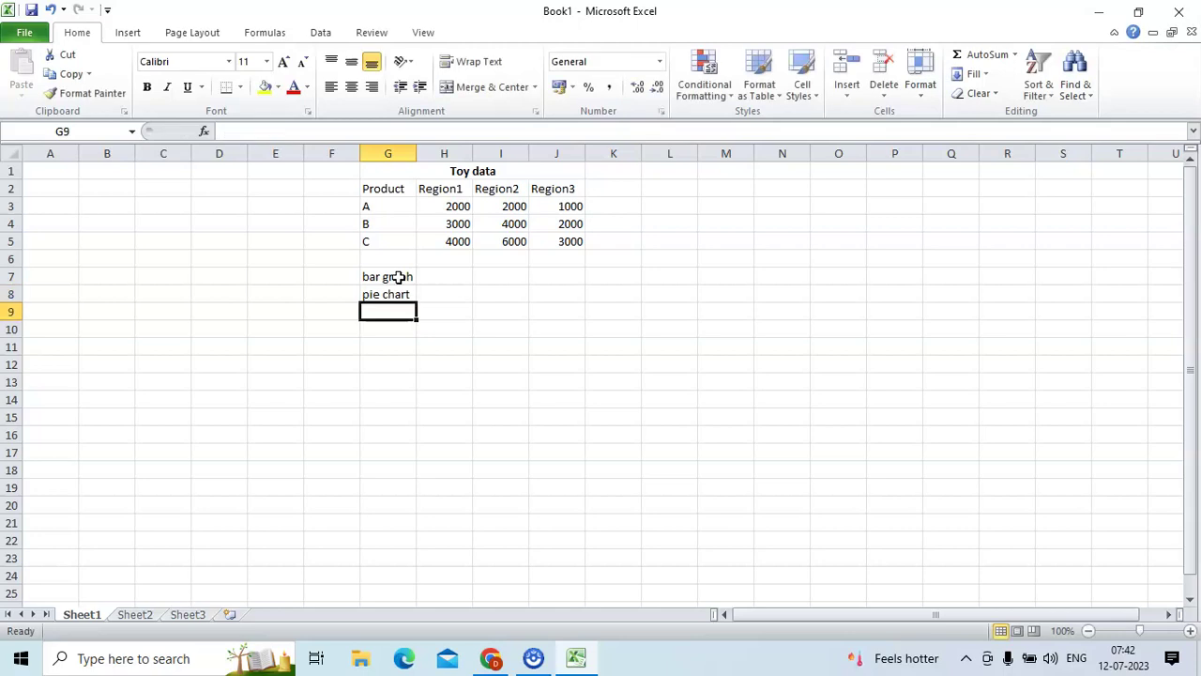
pyautogui.write('line ')
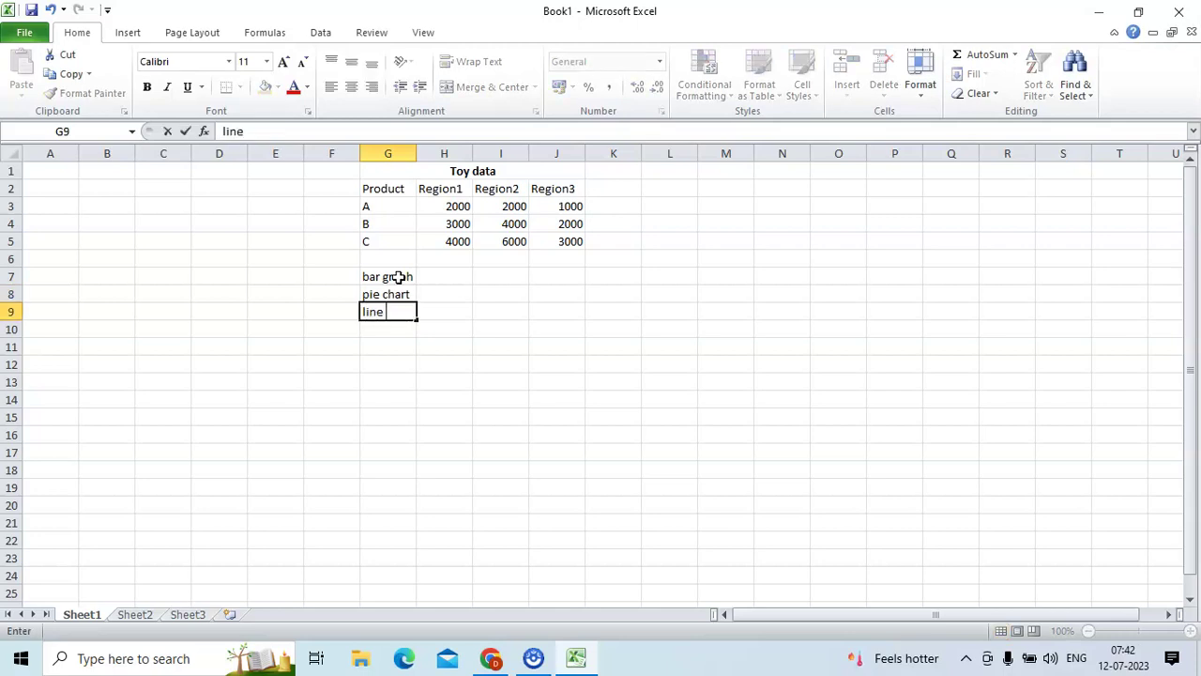
pyautogui.write('graph')
pyautogui.click(475, 310)
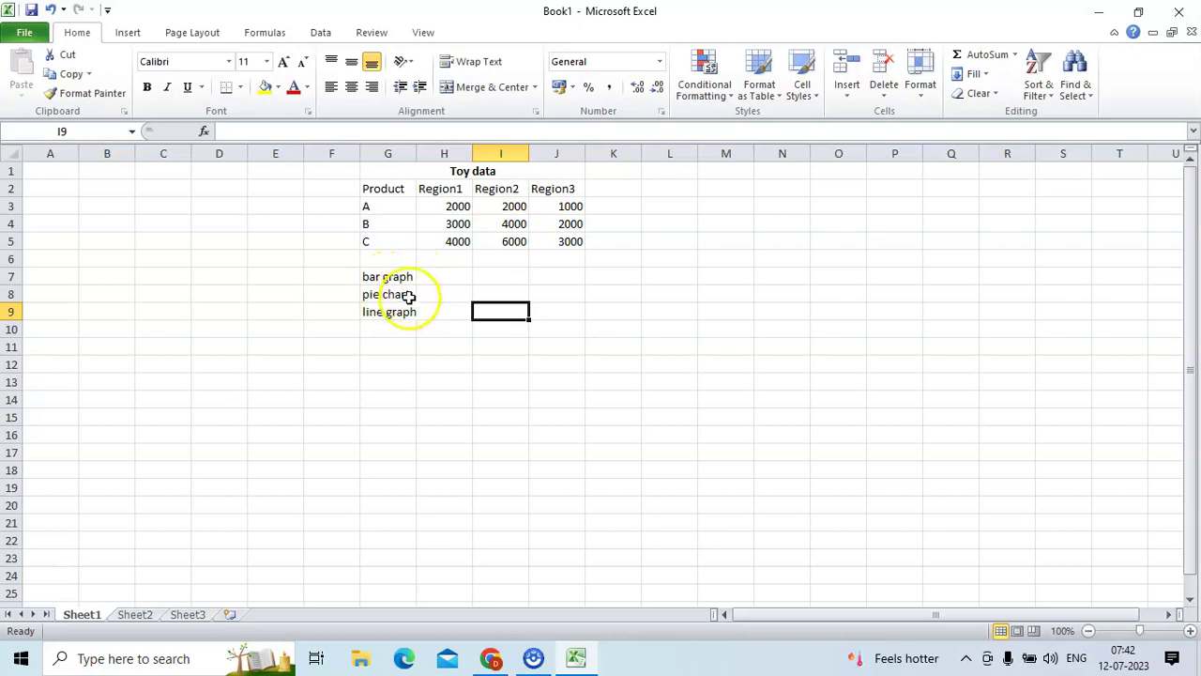
pyautogui.moveTo(388, 279); pyautogui.dragTo(391, 311)
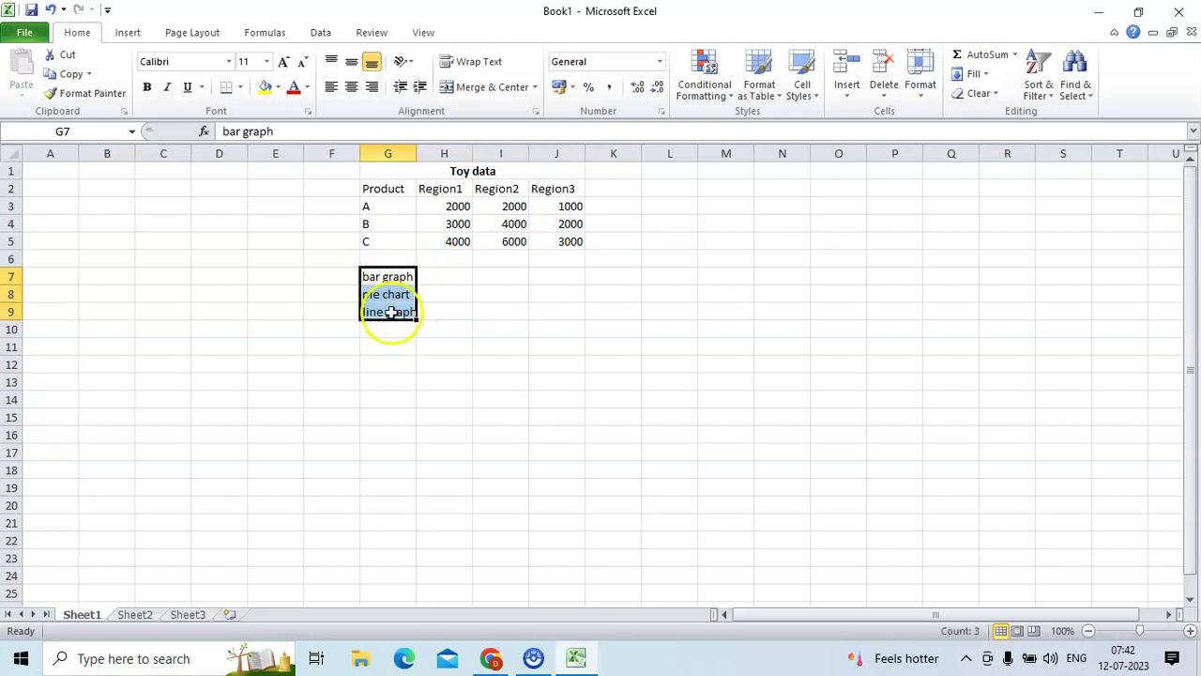
pyautogui.click(501, 323)
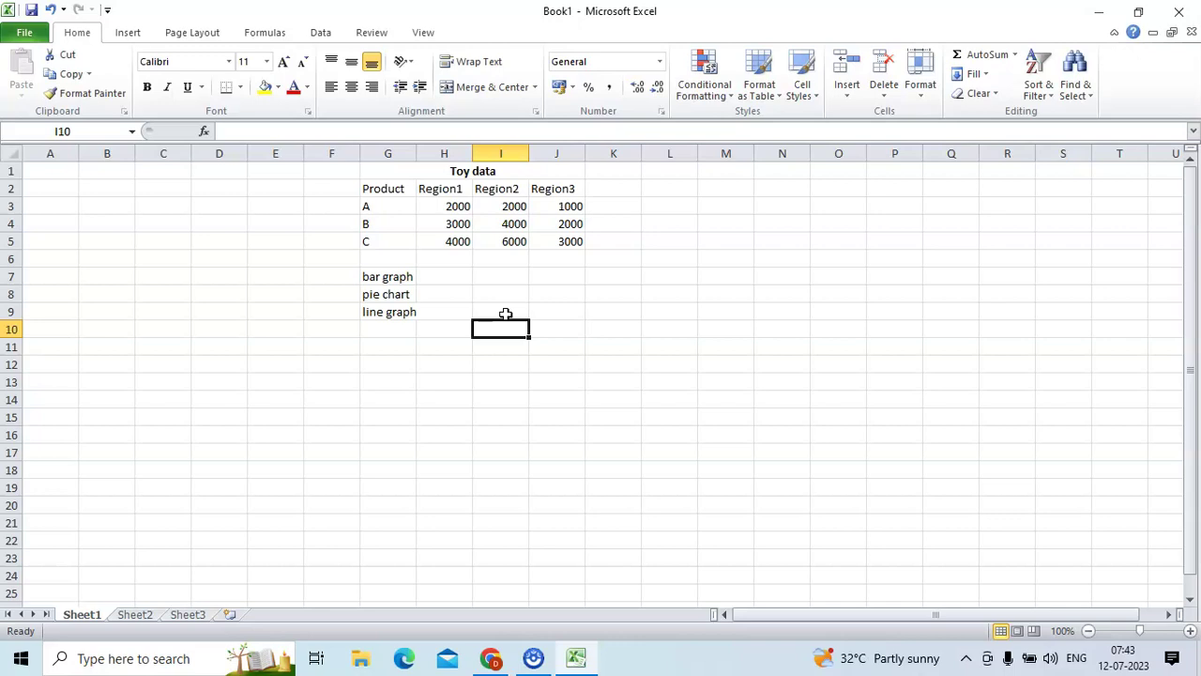
# Examine the Toy data table's layout: the product names A, B, C and the headings Region1, Region2, Region3.
pyautogui.moveTo(381, 178); pyautogui.dragTo(397, 241)
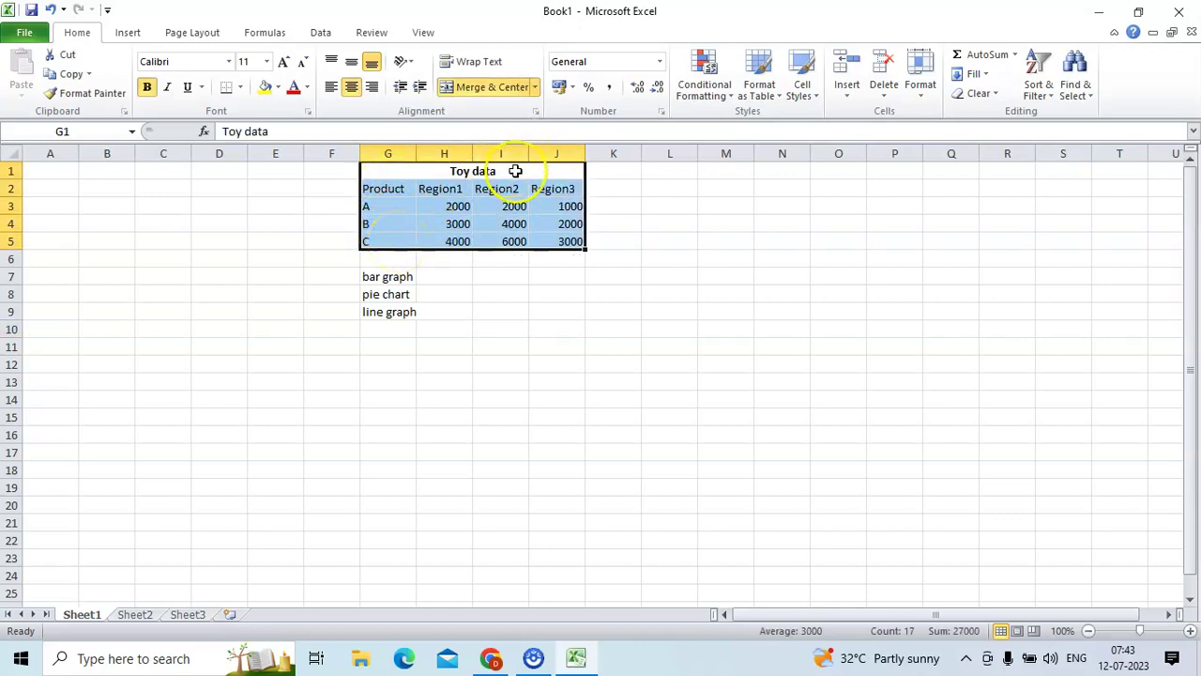
pyautogui.click(398, 189)
pyautogui.click(378, 204)
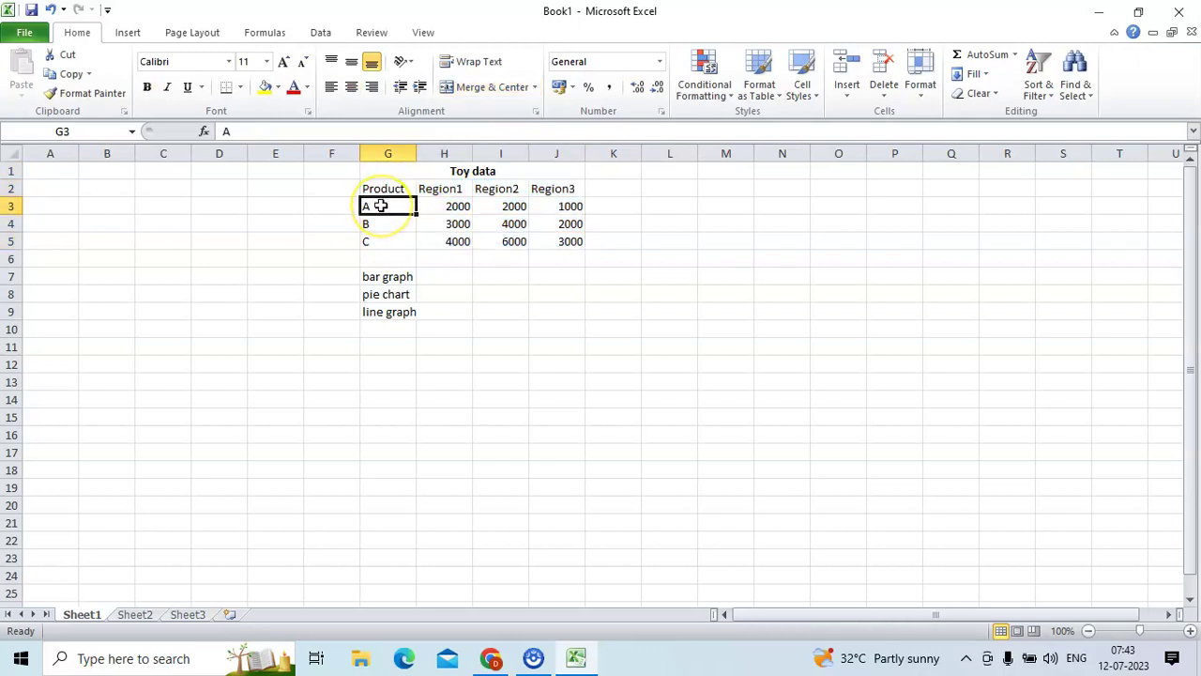
pyautogui.click(379, 223)
pyautogui.click(379, 240)
pyautogui.click(382, 204)
pyautogui.click(381, 224)
pyautogui.click(383, 241)
pyautogui.click(455, 187)
pyautogui.click(492, 187)
pyautogui.click(551, 189)
# Read the figures of products A, B and C in each of the three regions of the Toy data table.
pyautogui.click(443, 207)
pyautogui.click(448, 225)
pyautogui.click(450, 240)
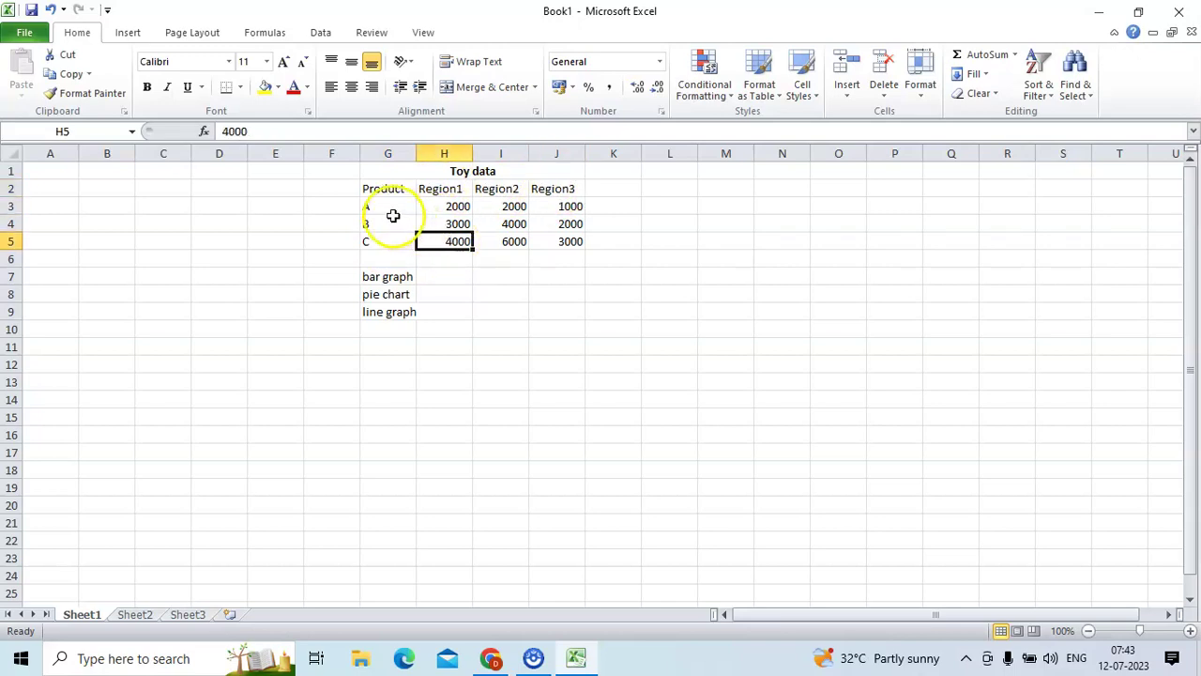
pyautogui.click(462, 187)
pyautogui.click(395, 204)
pyautogui.click(447, 207)
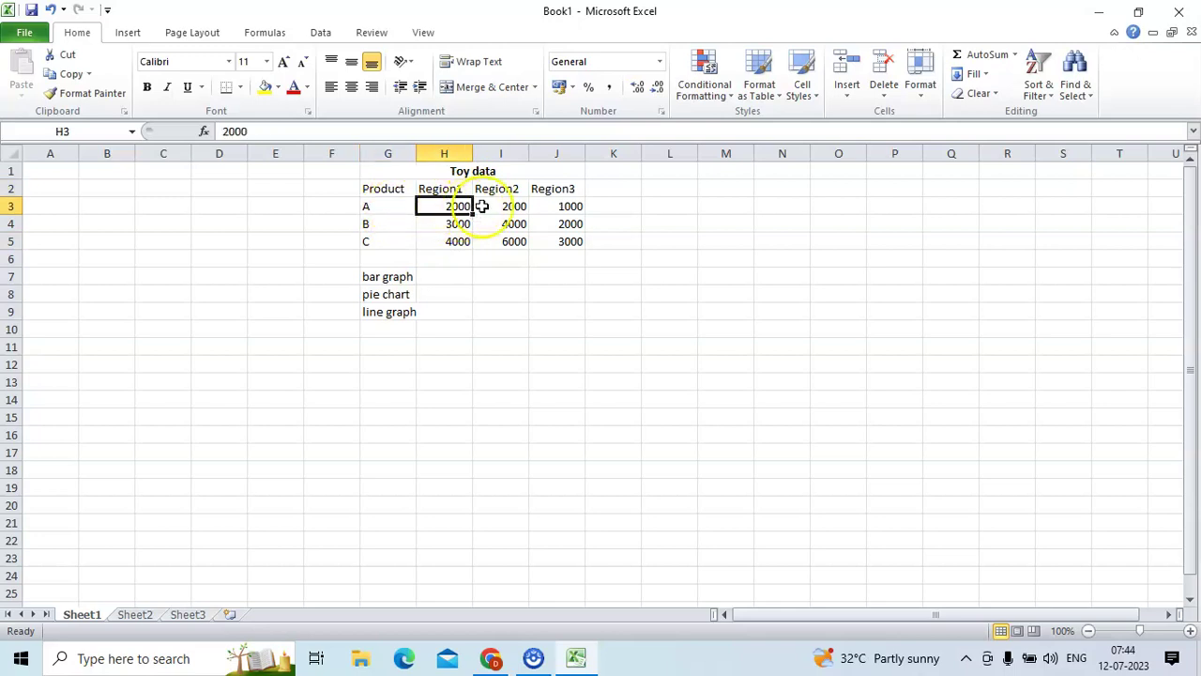
pyautogui.click(500, 188)
pyautogui.click(376, 200)
pyautogui.click(511, 225)
pyautogui.click(520, 206)
pyautogui.click(557, 190)
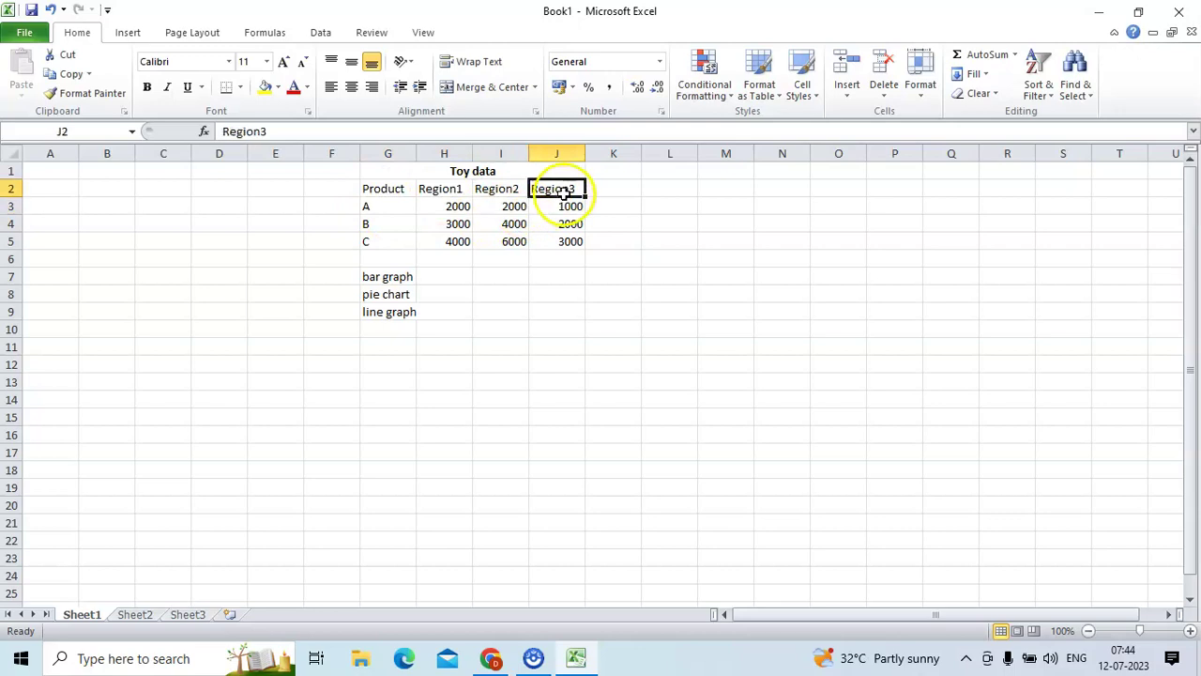
pyautogui.click(396, 203)
pyautogui.click(566, 205)
pyautogui.click(448, 224)
pyautogui.click(516, 226)
pyautogui.click(549, 226)
pyautogui.click(443, 246)
pyautogui.click(496, 242)
pyautogui.click(557, 241)
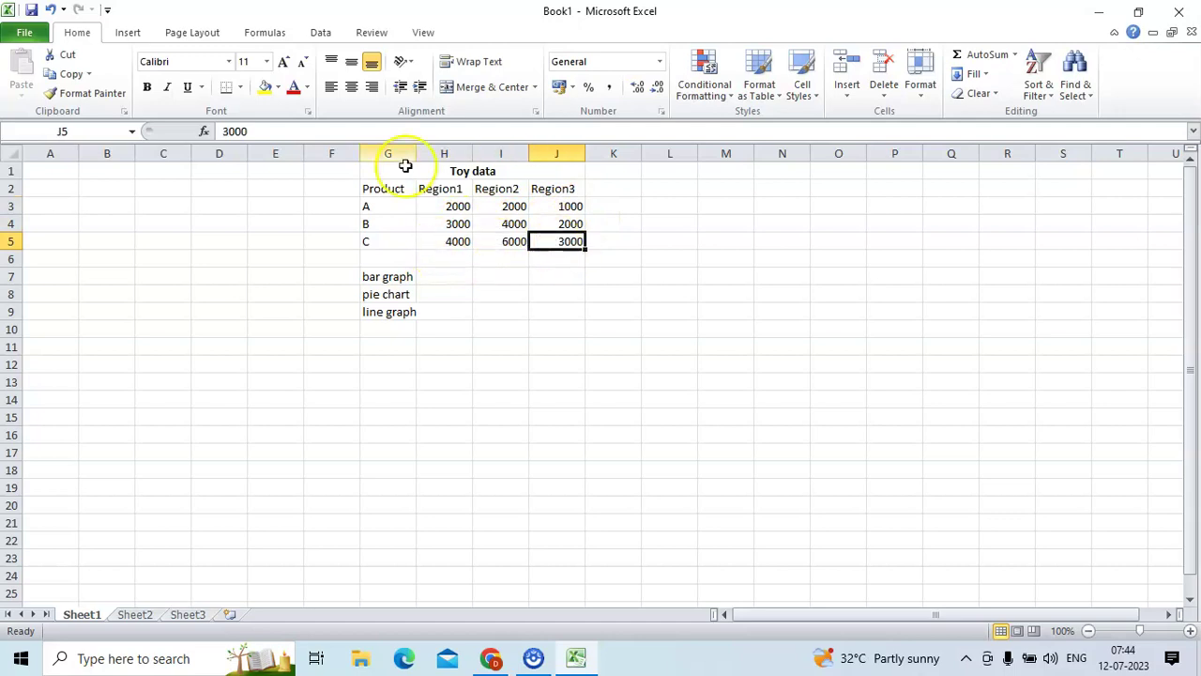
pyautogui.moveTo(389, 173); pyautogui.dragTo(409, 239)
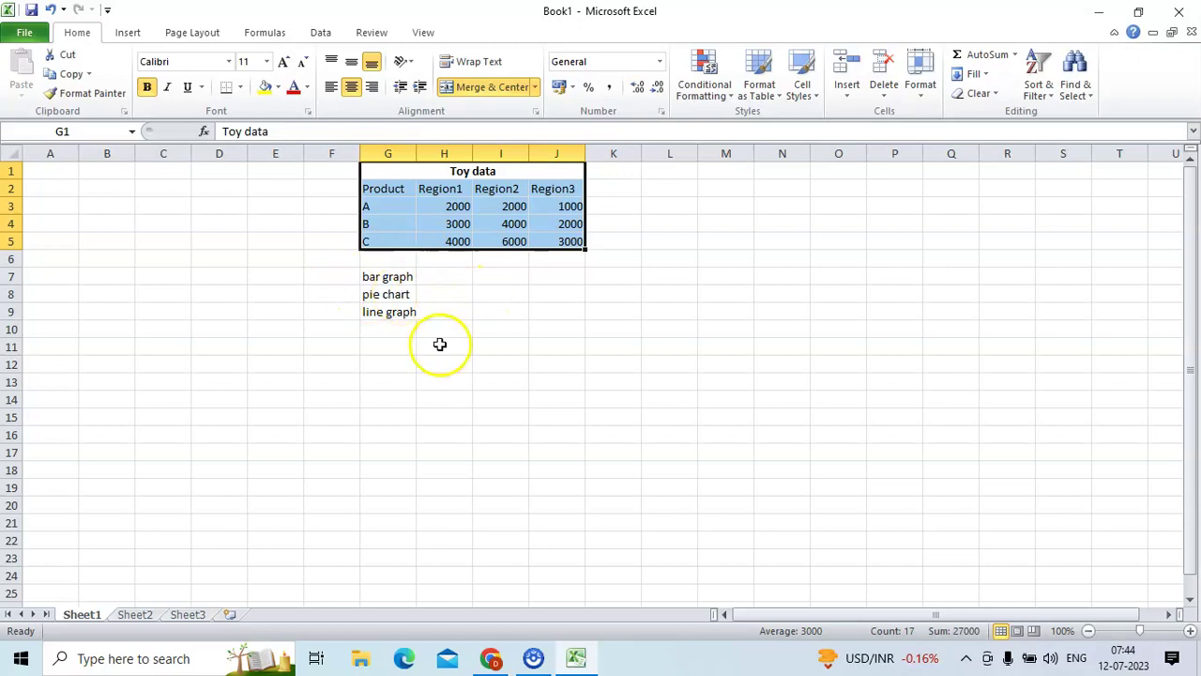
# Insert a 2-D clustered bar chart from the product and region data in G2:J5.
pyautogui.click(389, 277)
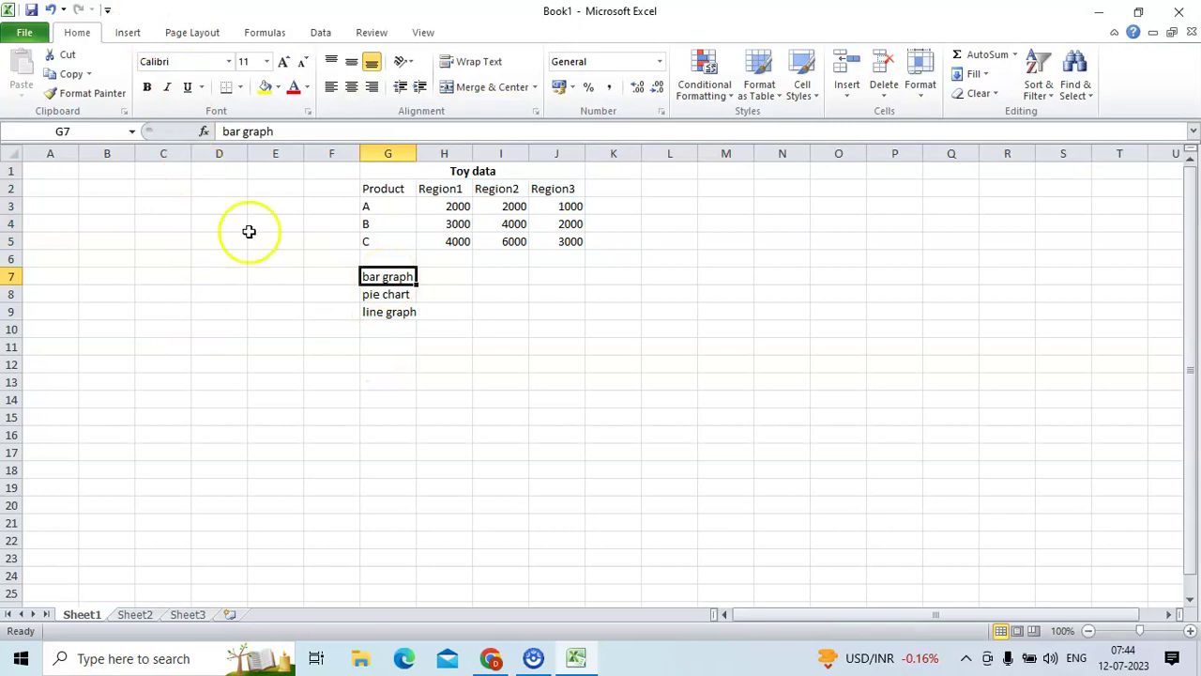
pyautogui.click(128, 34)
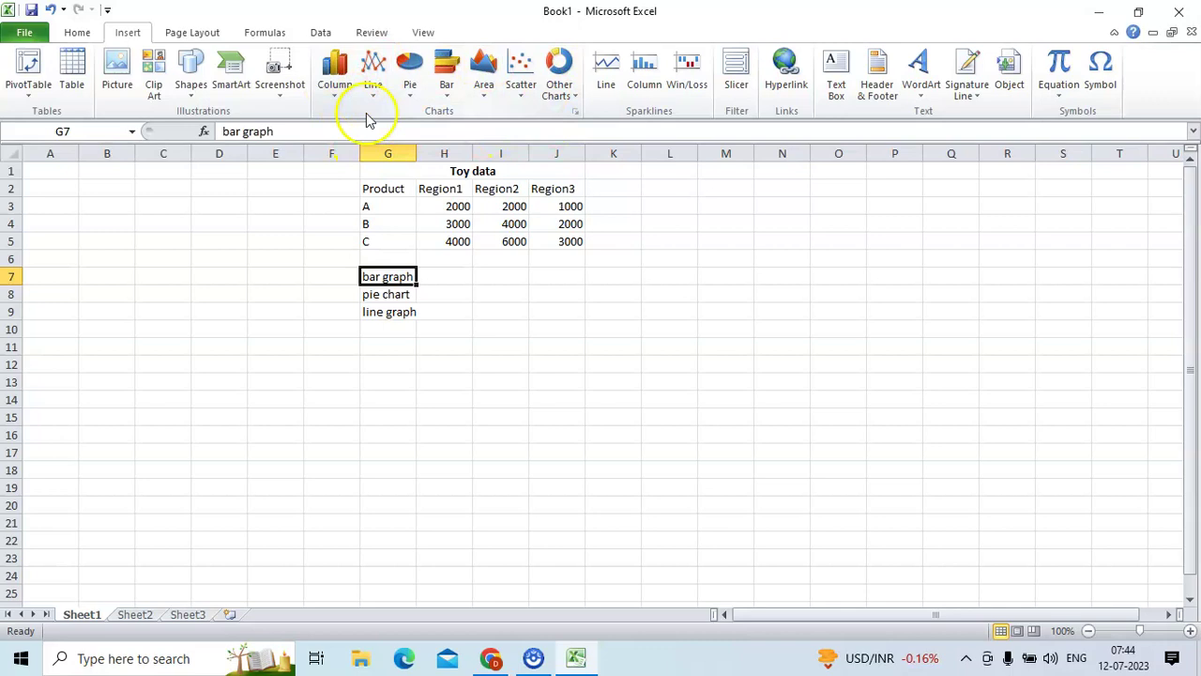
pyautogui.click(447, 94)
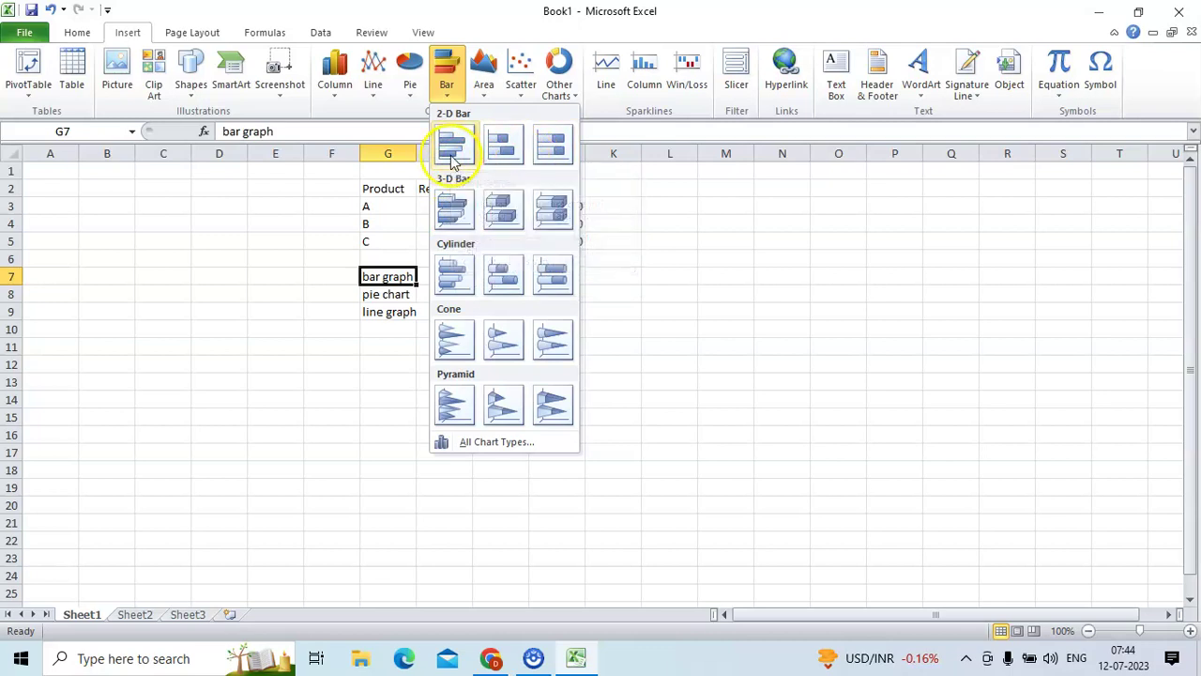
pyautogui.click(669, 461)
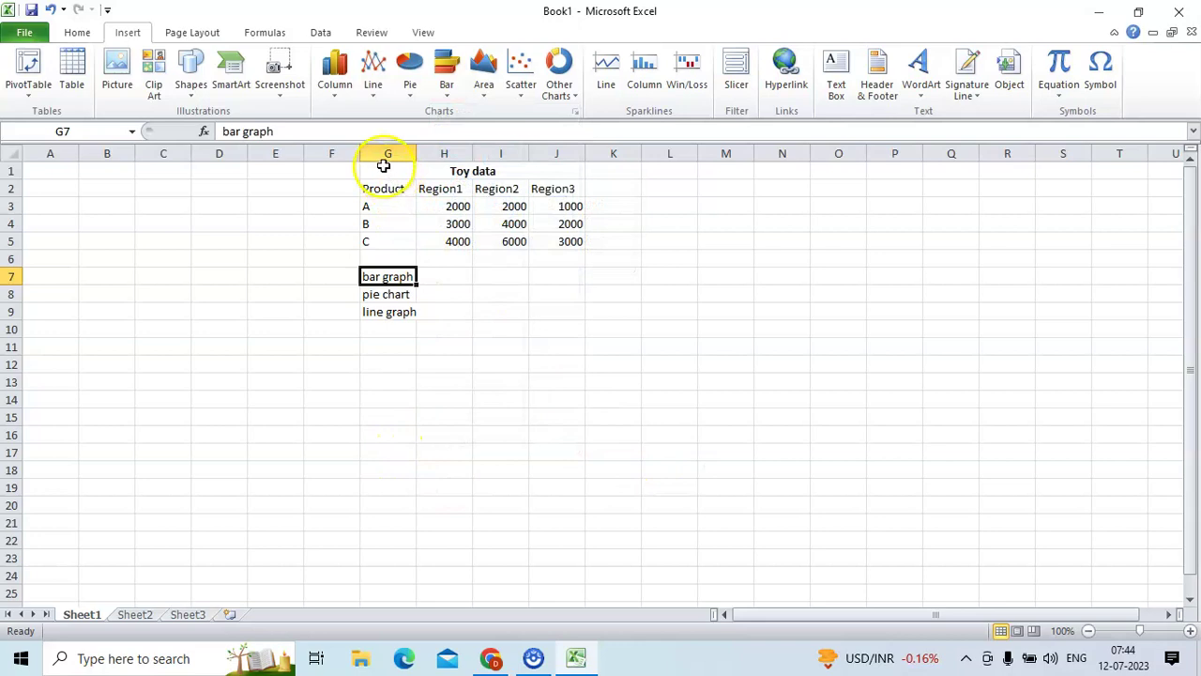
pyautogui.moveTo(388, 188); pyautogui.dragTo(537, 252)
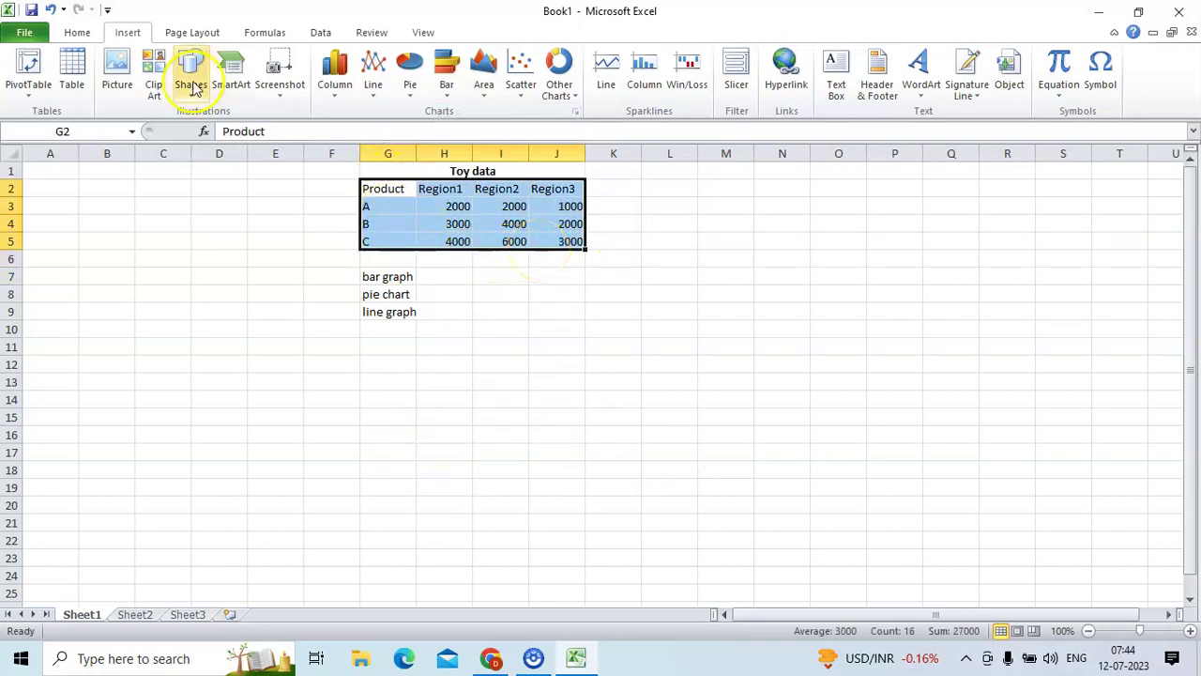
pyautogui.click(447, 71)
pyautogui.click(454, 142)
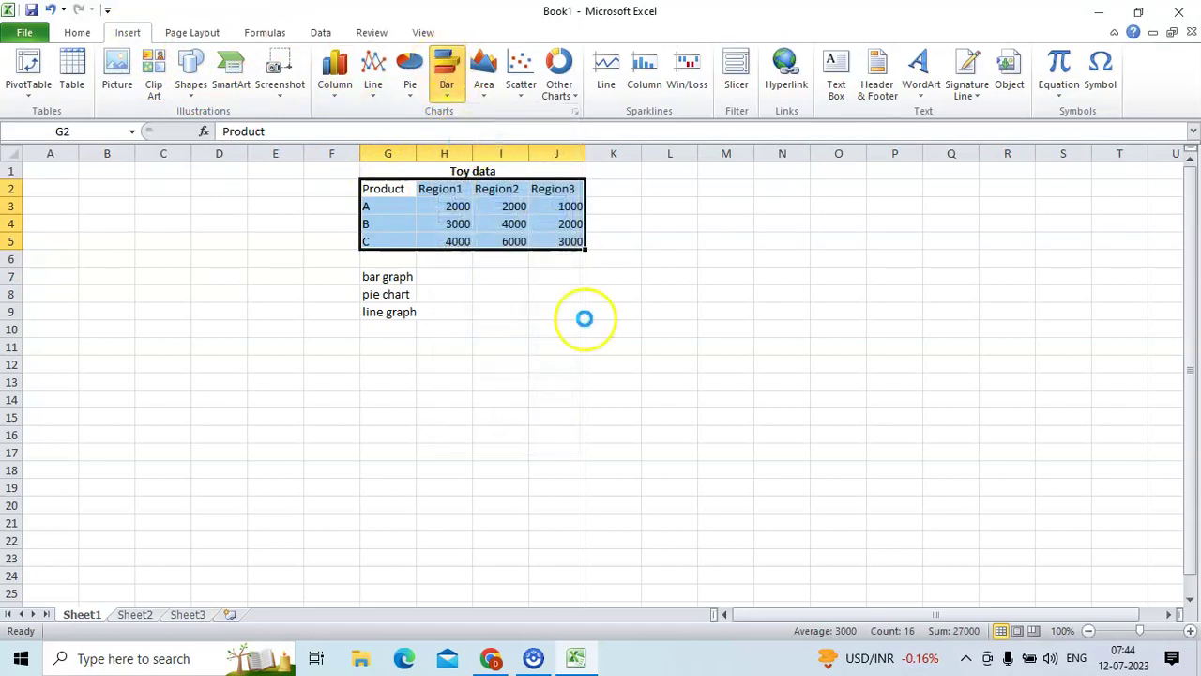
# Move the bar chart clear of the chart-type list so its upper-left corner sits around cell I7.
pyautogui.click(608, 387)
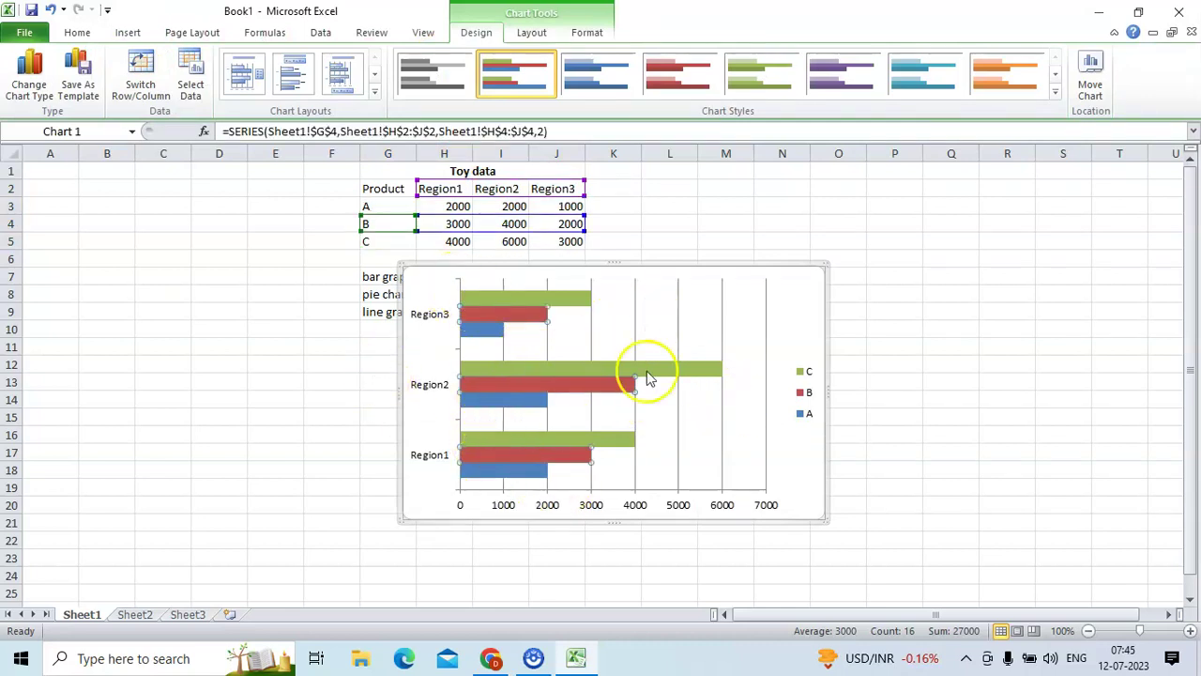
pyautogui.click(395, 272)
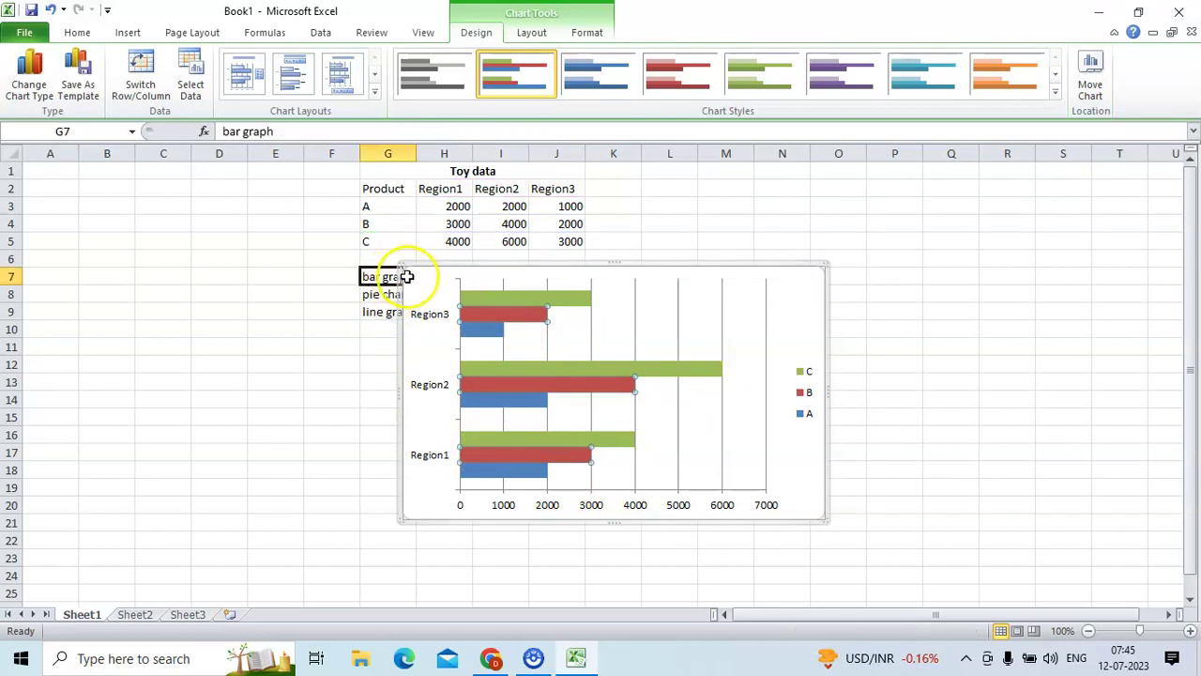
pyautogui.moveTo(404, 276); pyautogui.dragTo(510, 286)
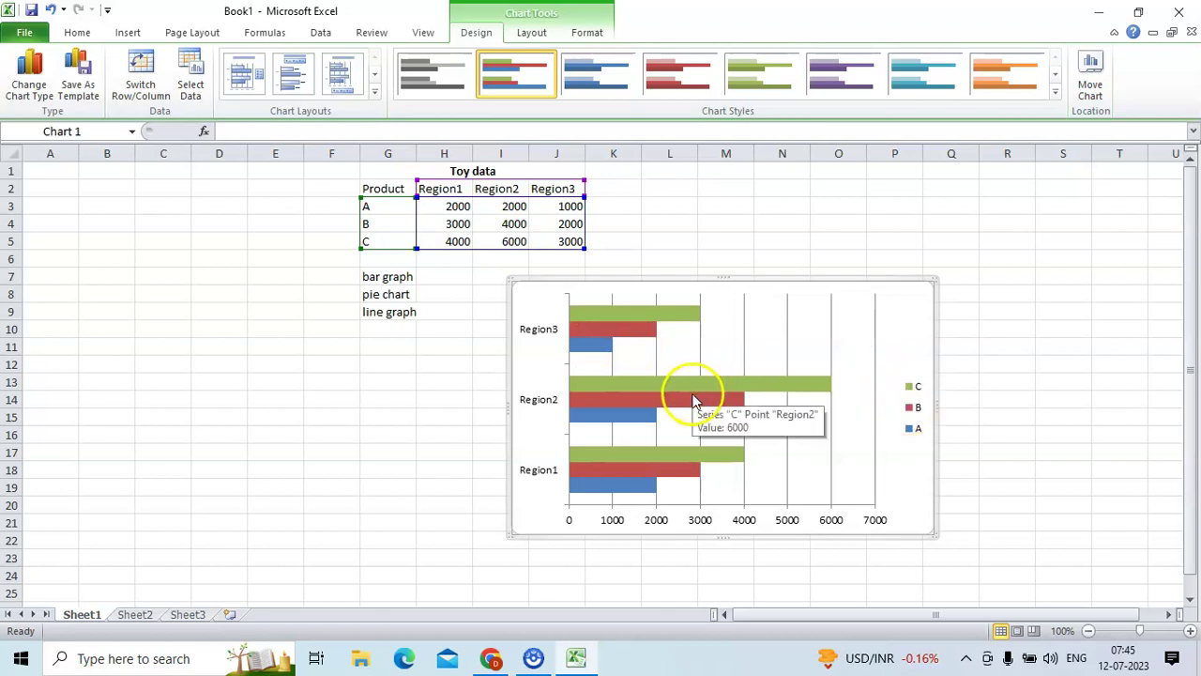
# Switch rows and columns in the bar chart's data source so products form the categories and regions the series.
pyautogui.moveTo(671, 325)
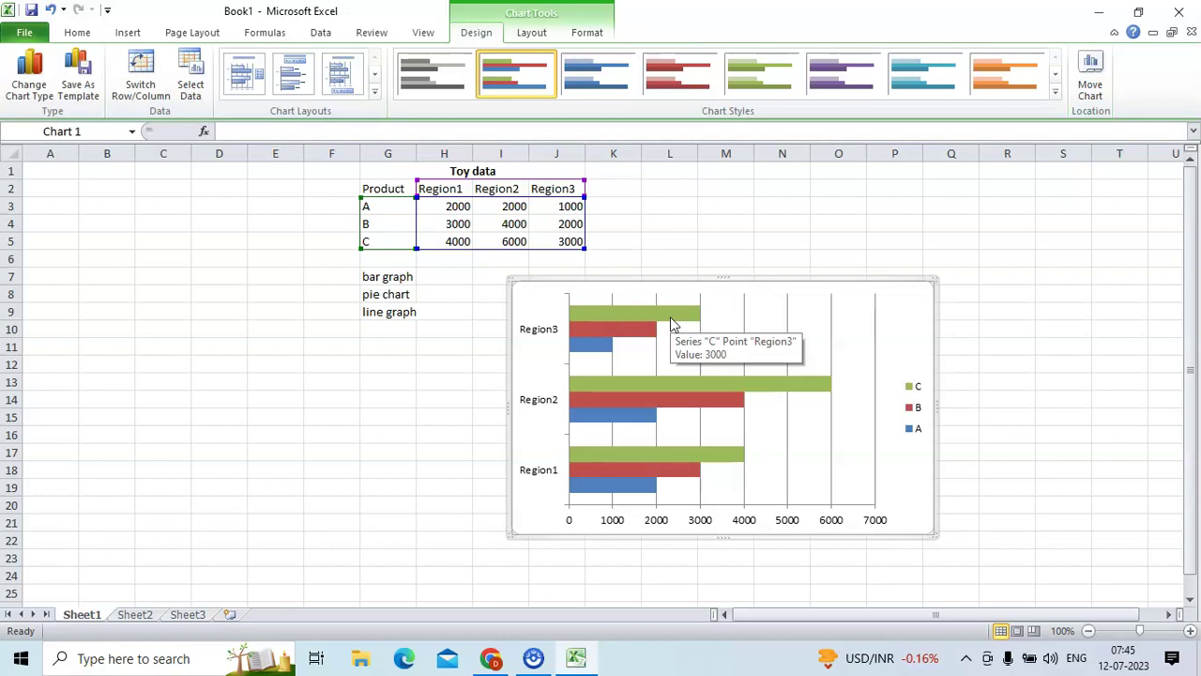
pyautogui.rightClick(667, 527)
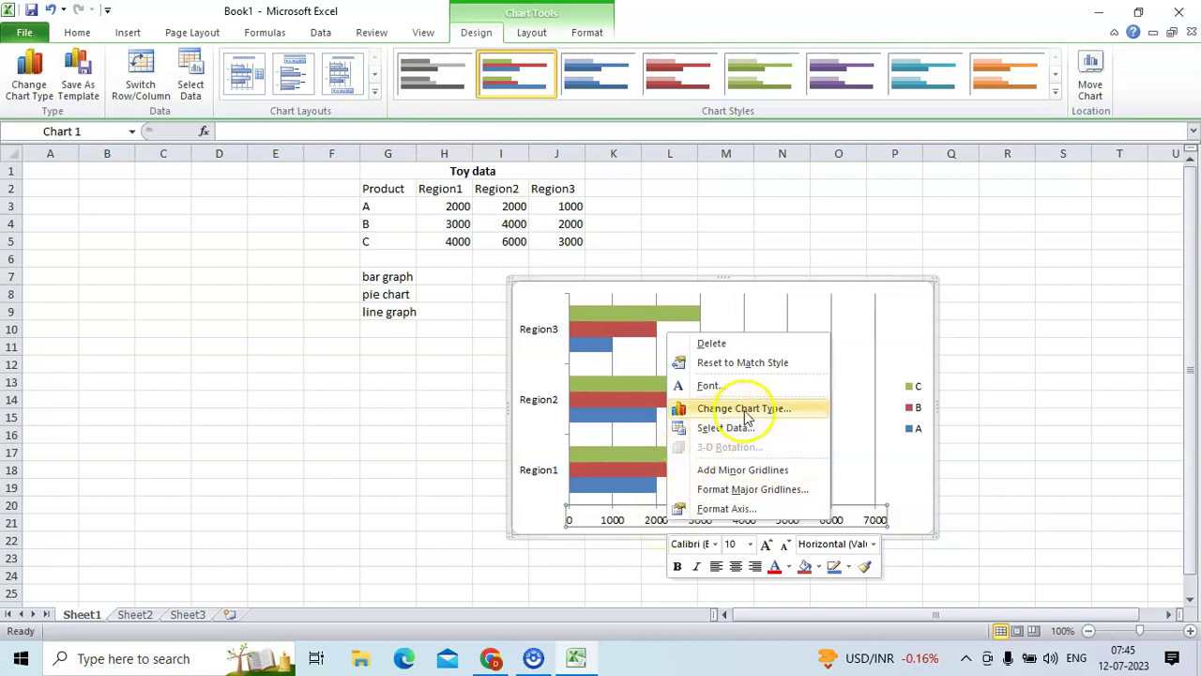
pyautogui.click(589, 514)
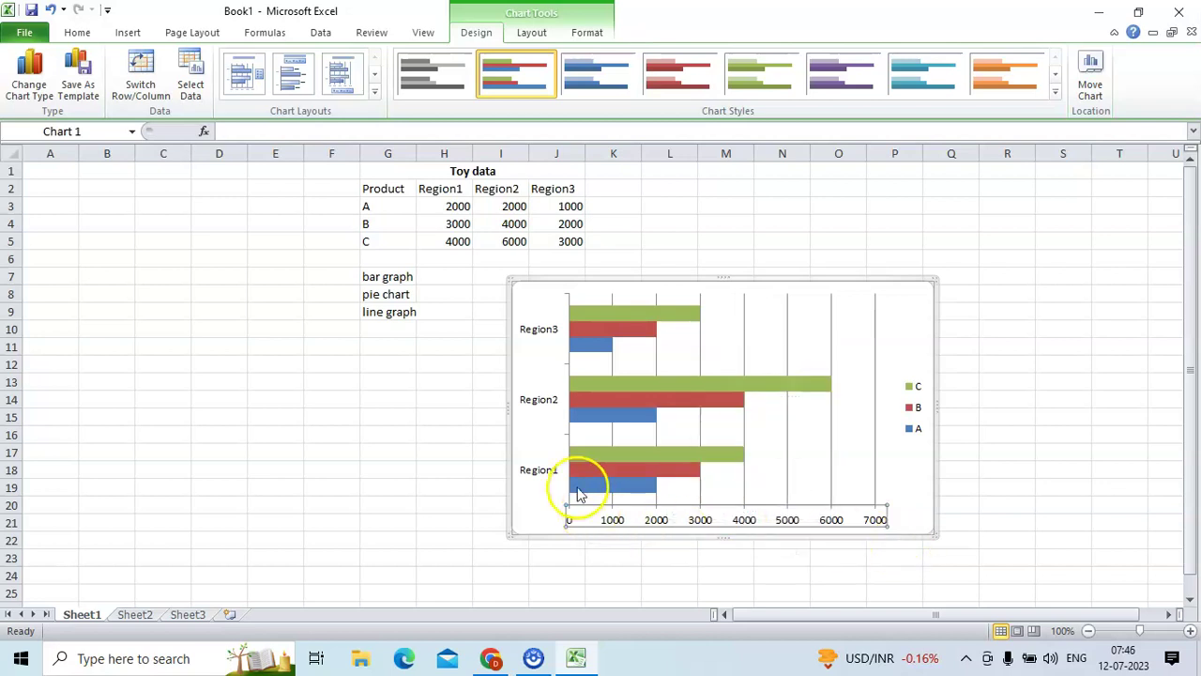
pyautogui.rightClick(744, 524)
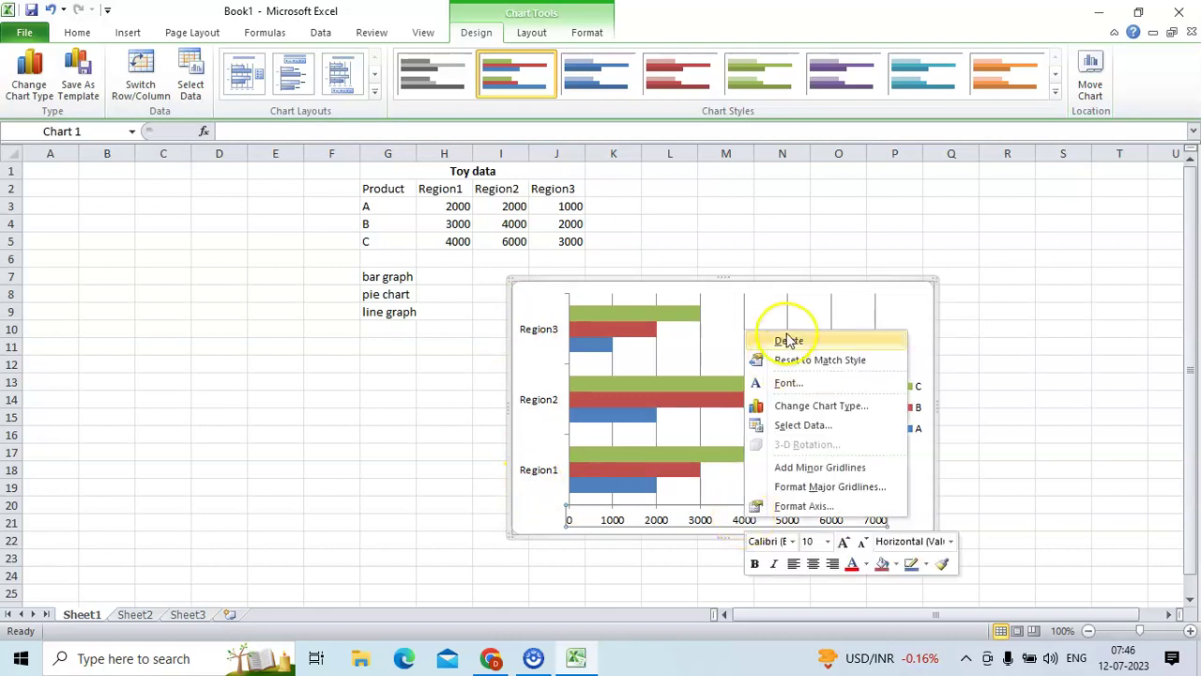
pyautogui.click(805, 424)
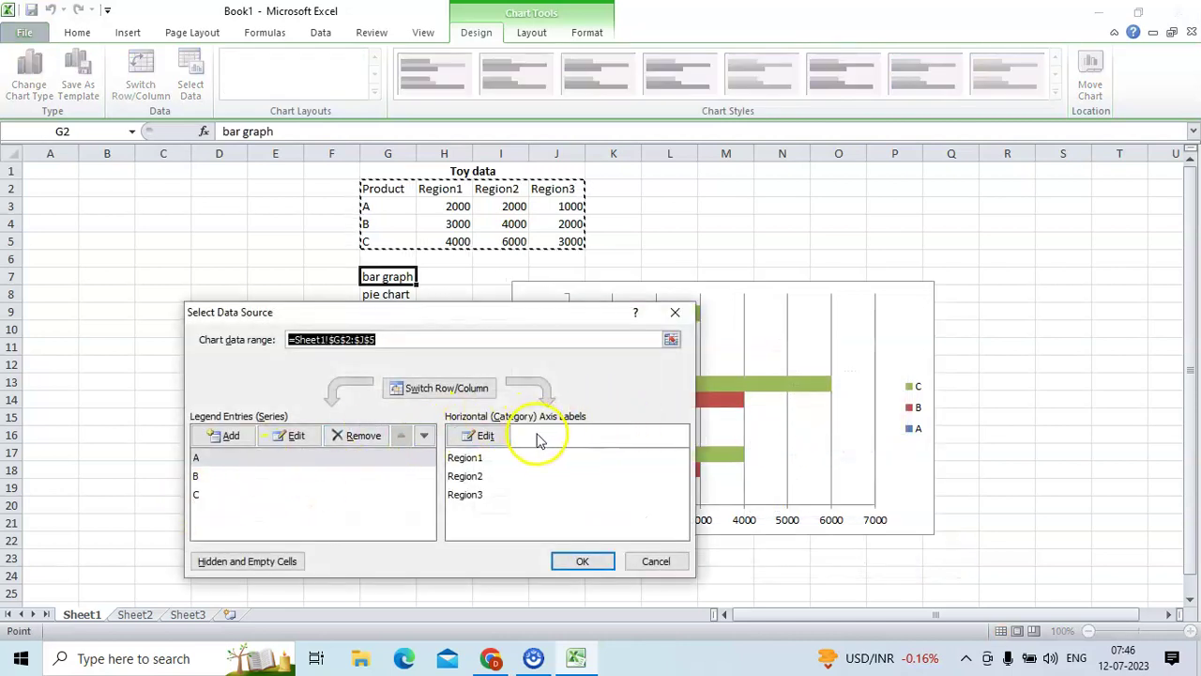
pyautogui.click(448, 392)
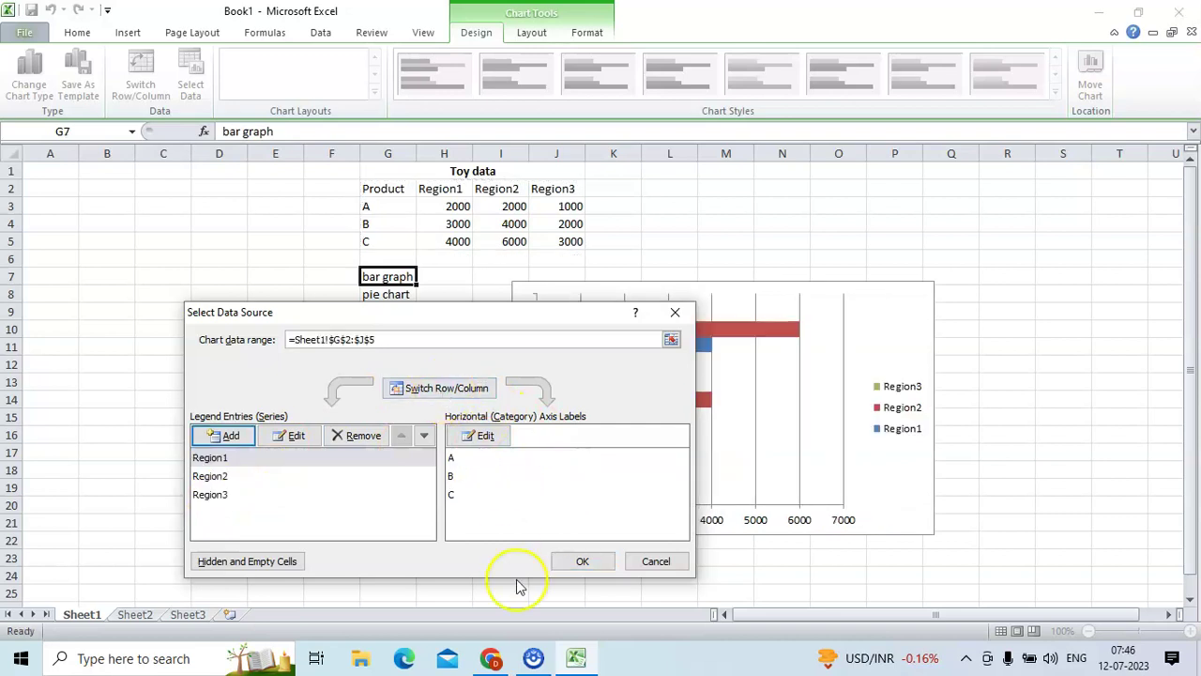
pyautogui.click(583, 561)
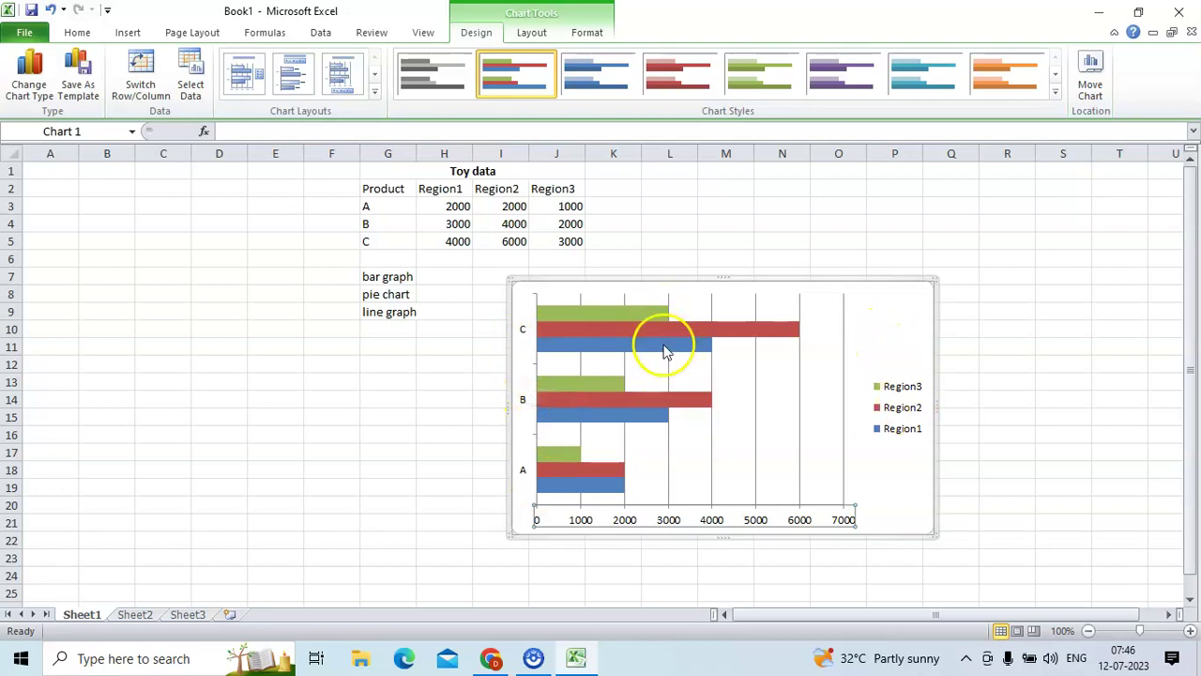
# Read the regional values of products C, B and A from the bars of the clustered bar chart.
pyautogui.moveTo(664, 357)
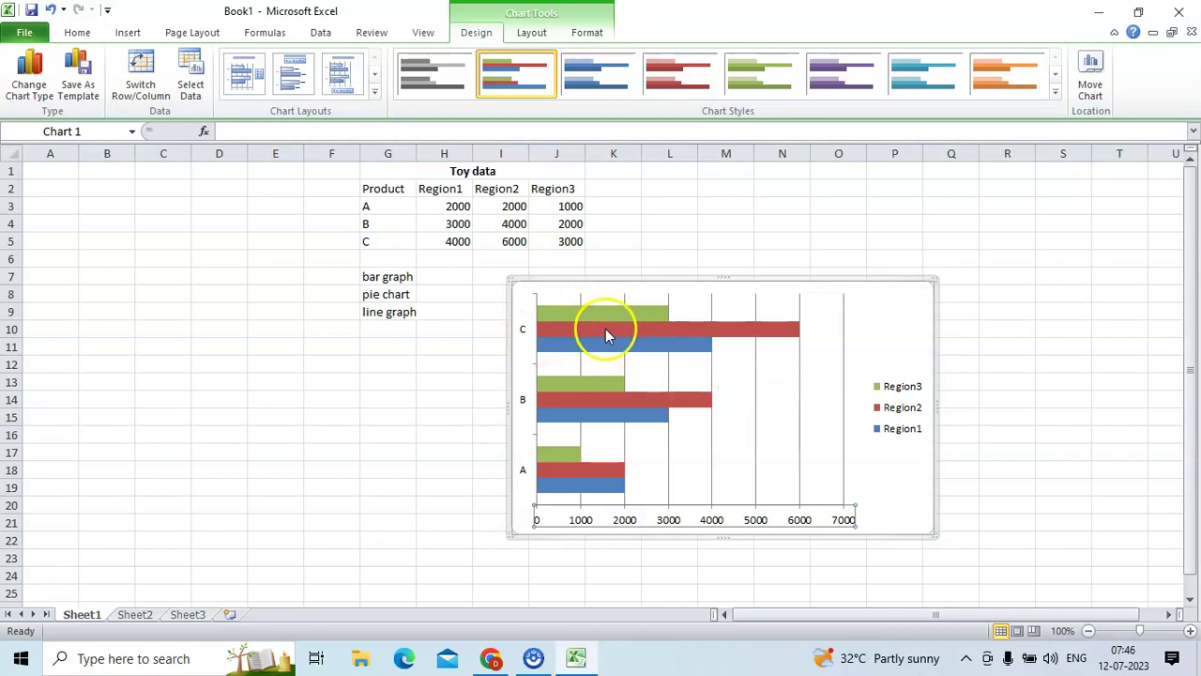
pyautogui.moveTo(601, 352)
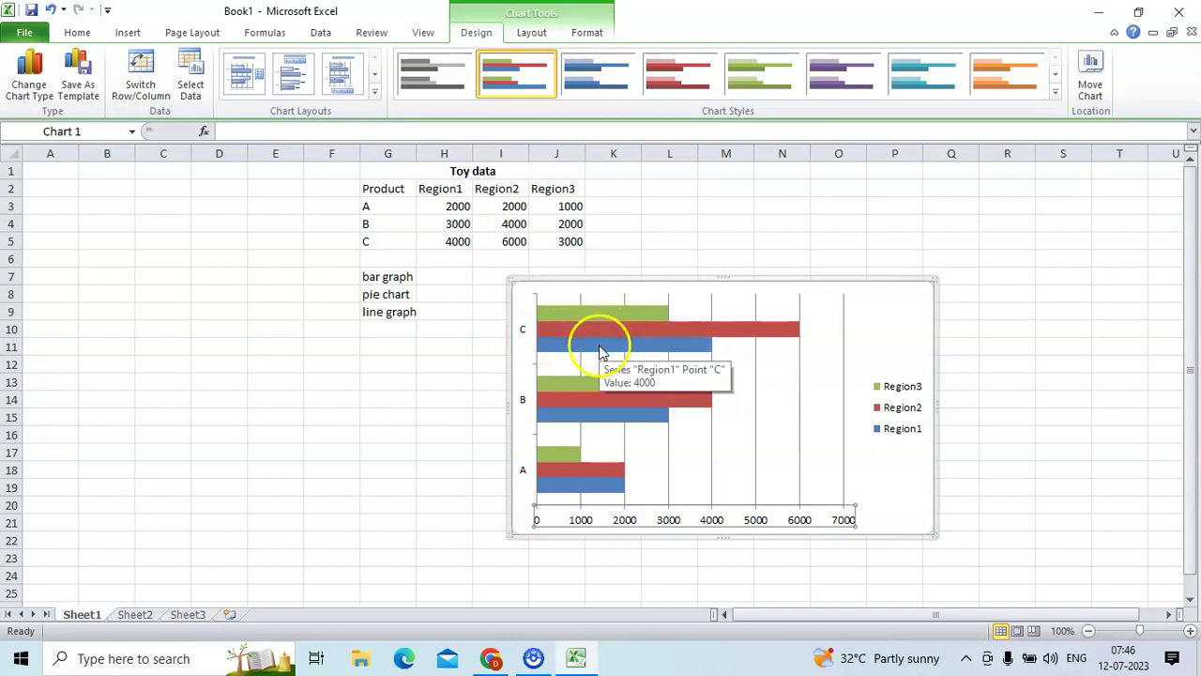
pyautogui.moveTo(769, 332)
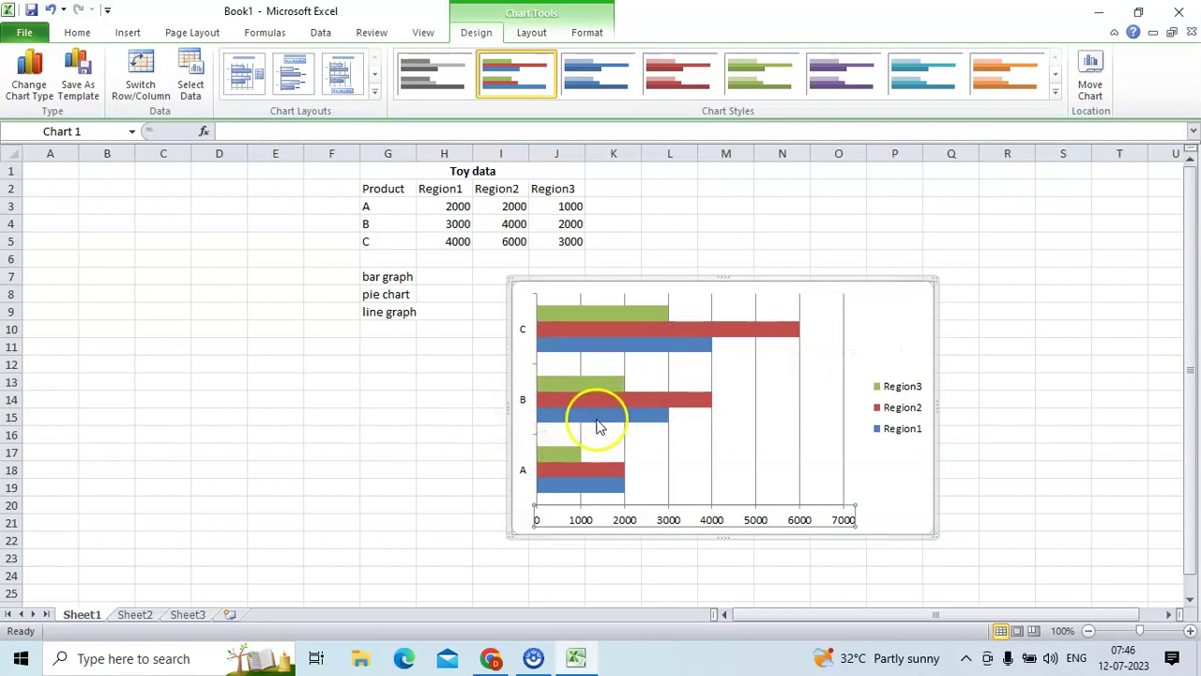
pyautogui.moveTo(598, 427)
pyautogui.moveTo(581, 388)
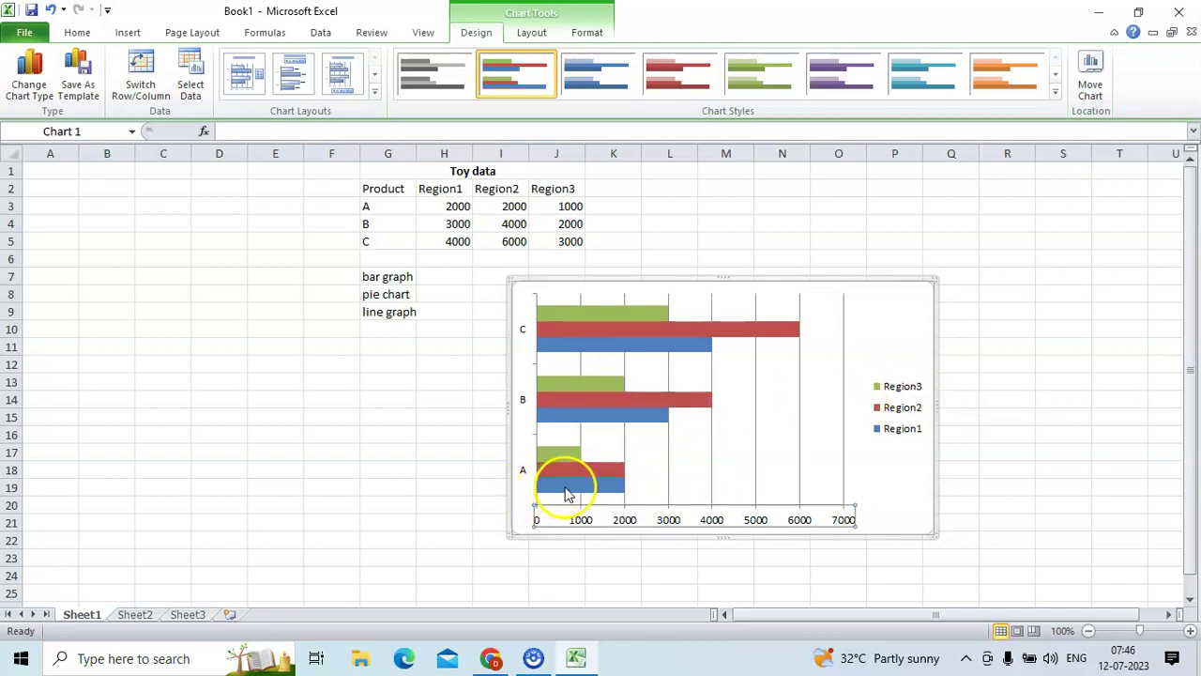
pyautogui.moveTo(566, 492)
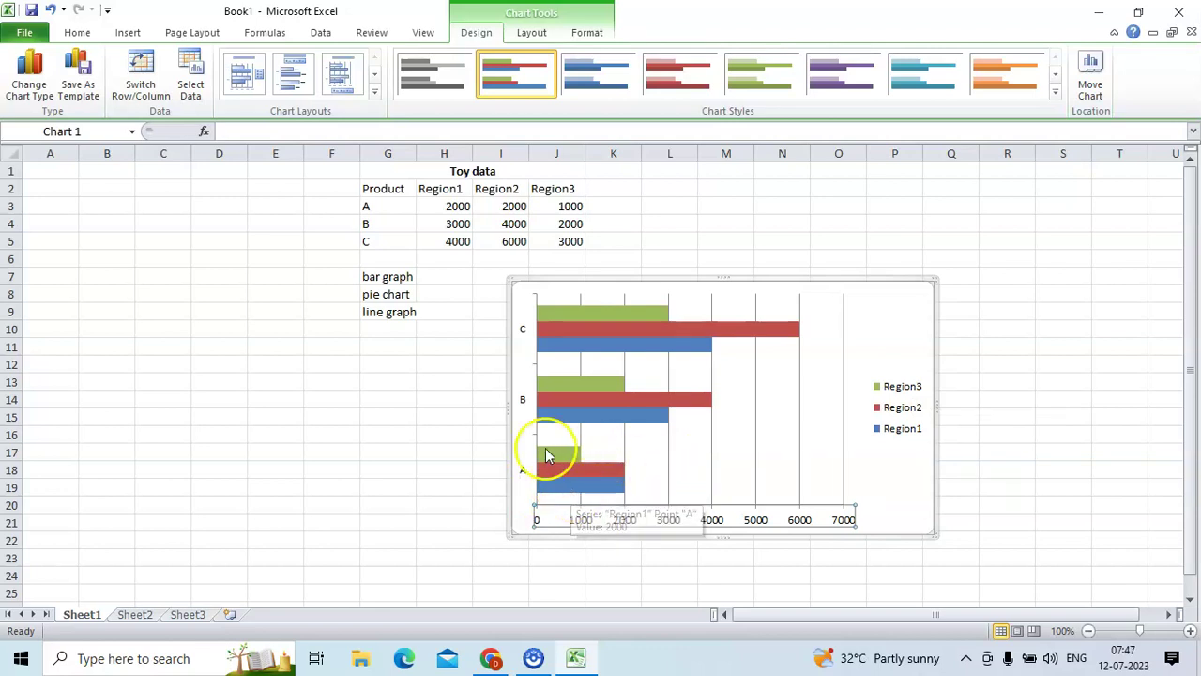
# Insert a plain 2-D pie chart from the product and region data in G2:J5.
pyautogui.click(403, 293)
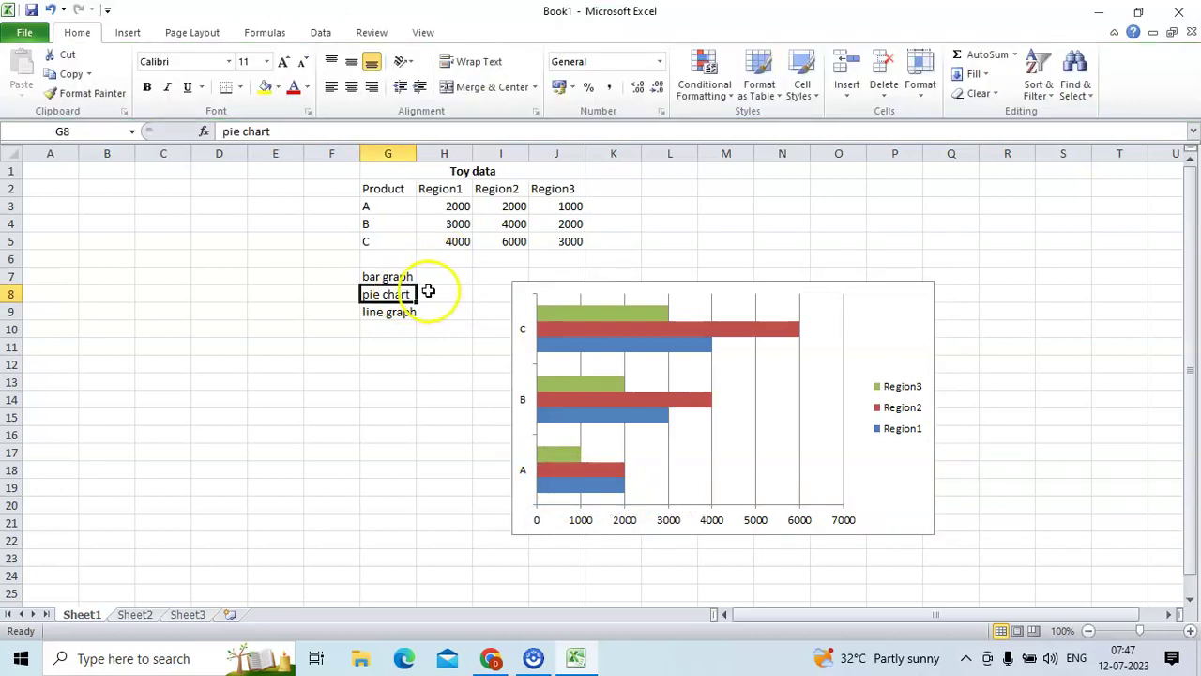
pyautogui.moveTo(386, 188); pyautogui.dragTo(561, 253)
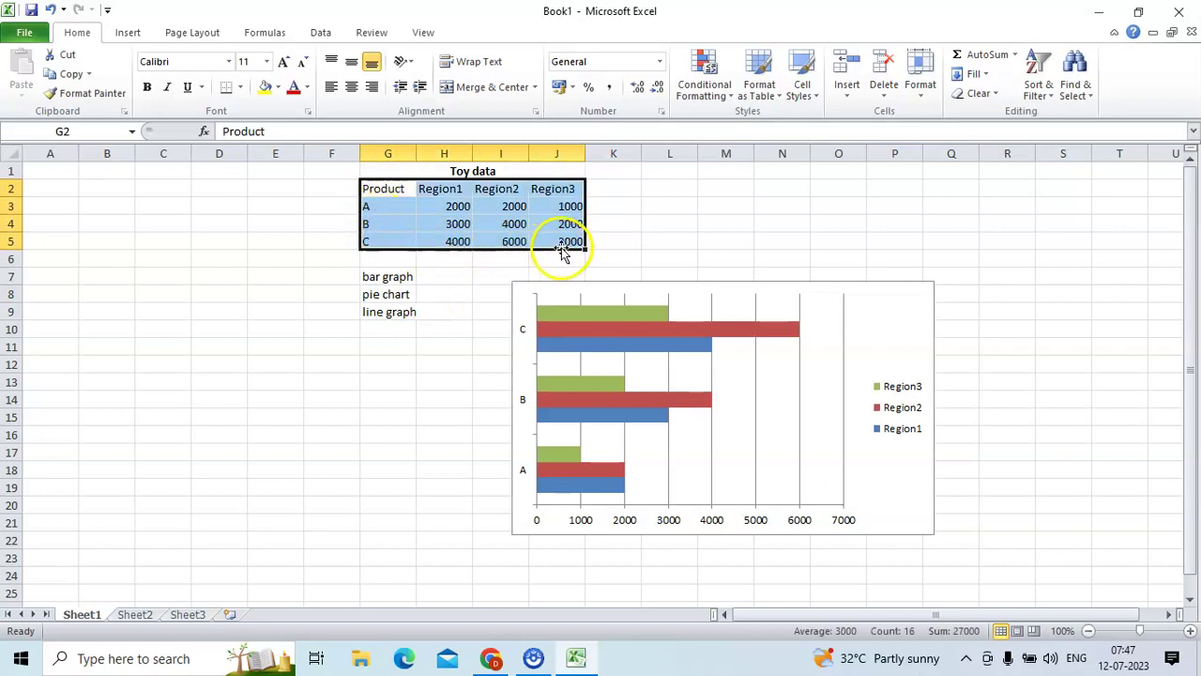
pyautogui.click(116, 31)
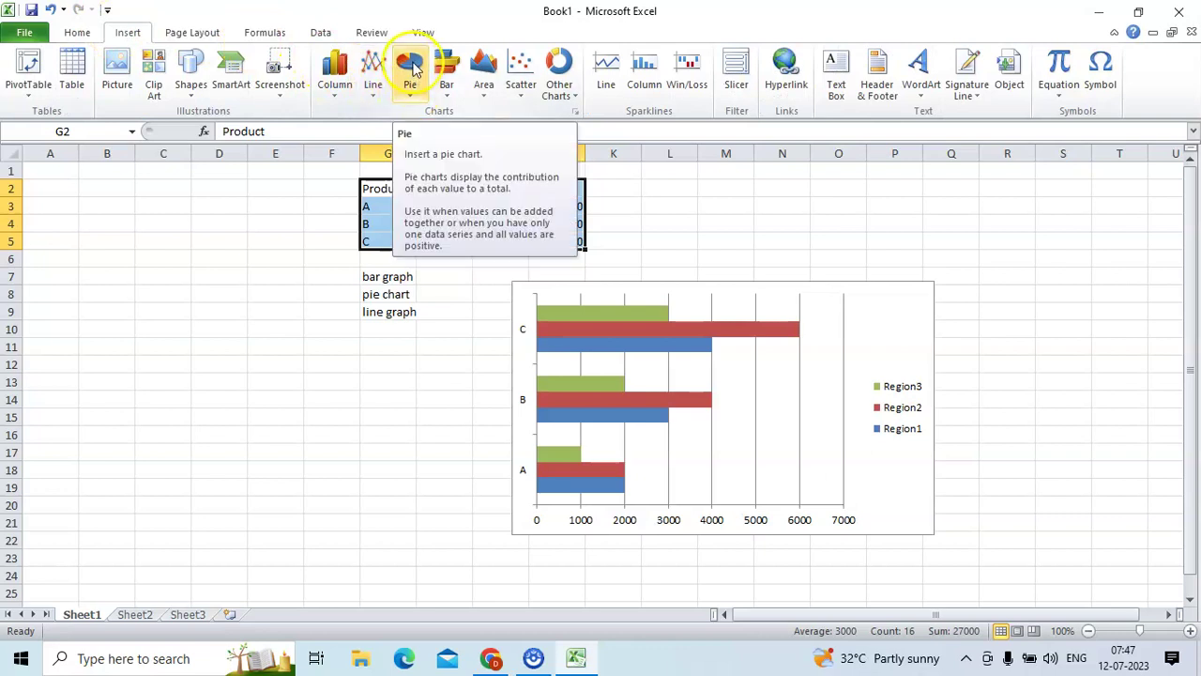
pyautogui.click(411, 89)
pyautogui.click(413, 129)
pyautogui.click(418, 142)
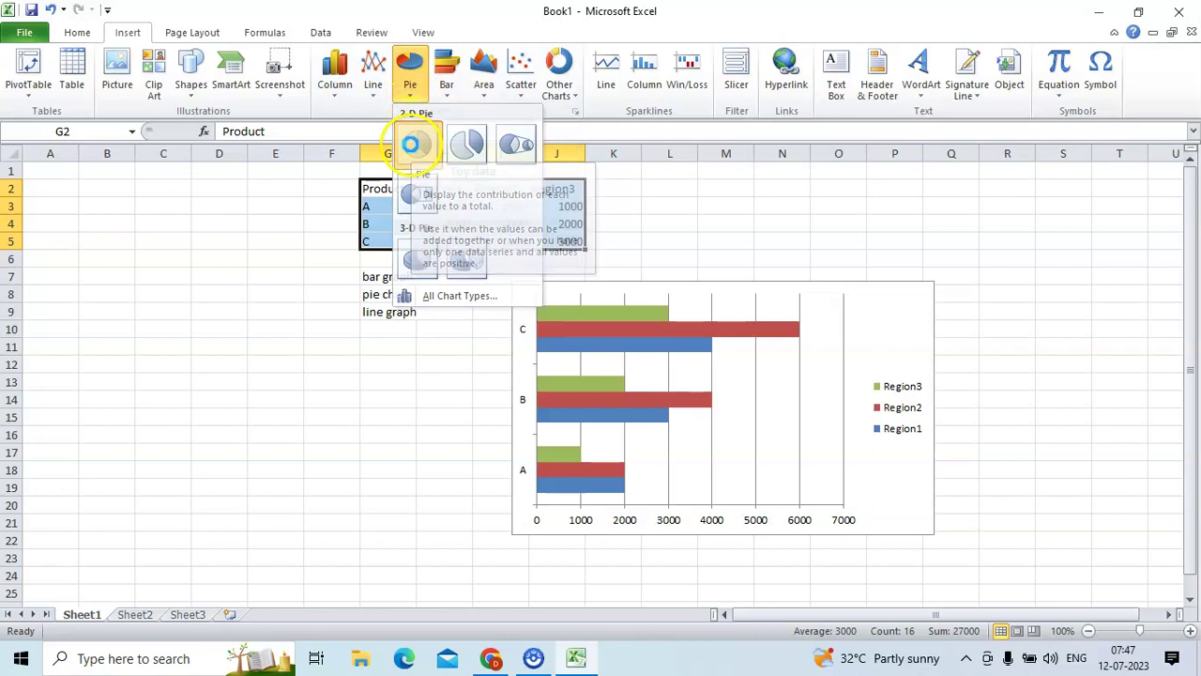
pyautogui.moveTo(496, 418); pyautogui.dragTo(271, 437)
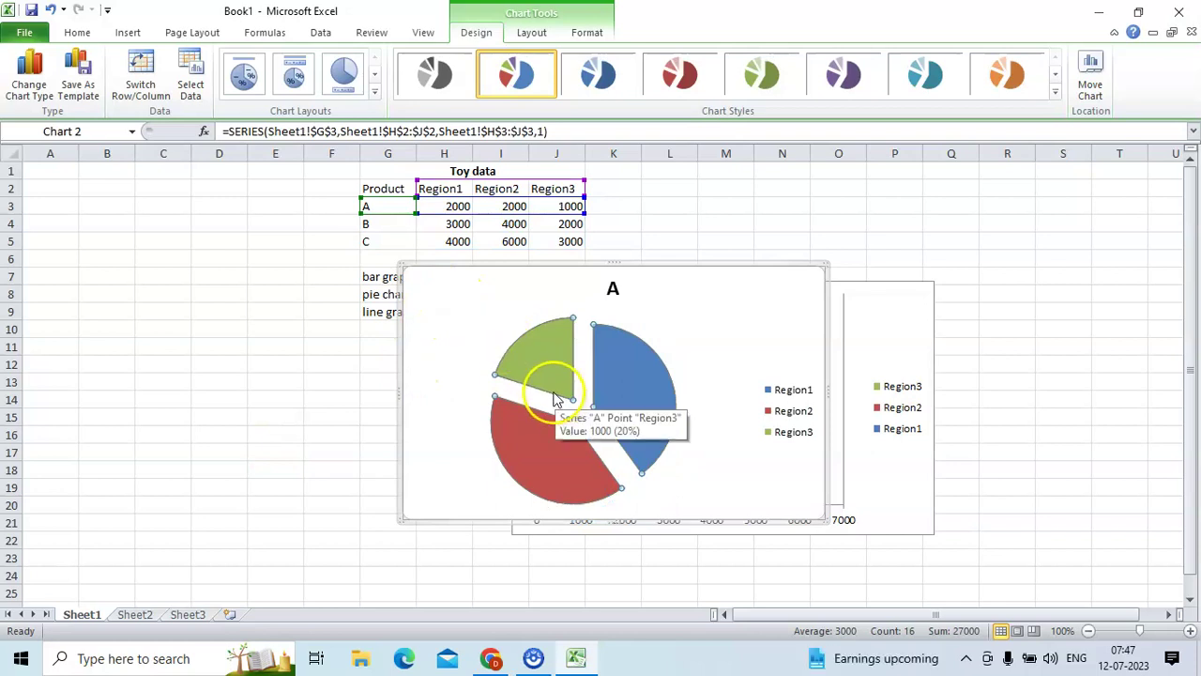
pyautogui.click(128, 32)
pyautogui.click(409, 86)
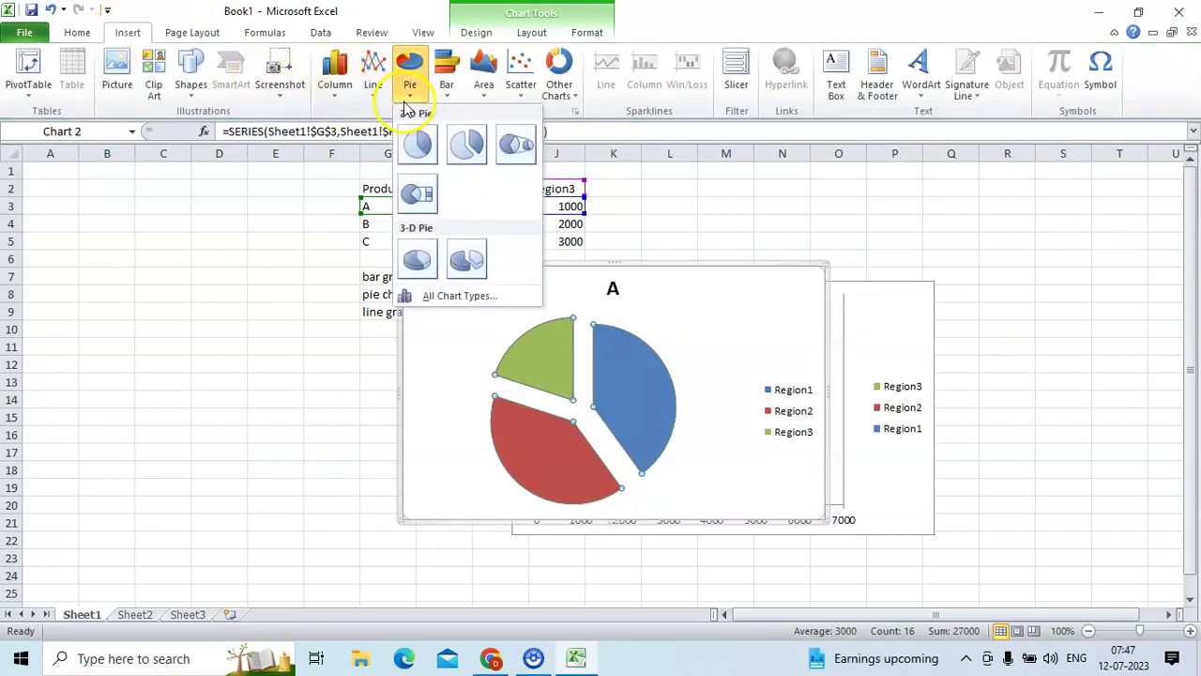
pyautogui.click(471, 155)
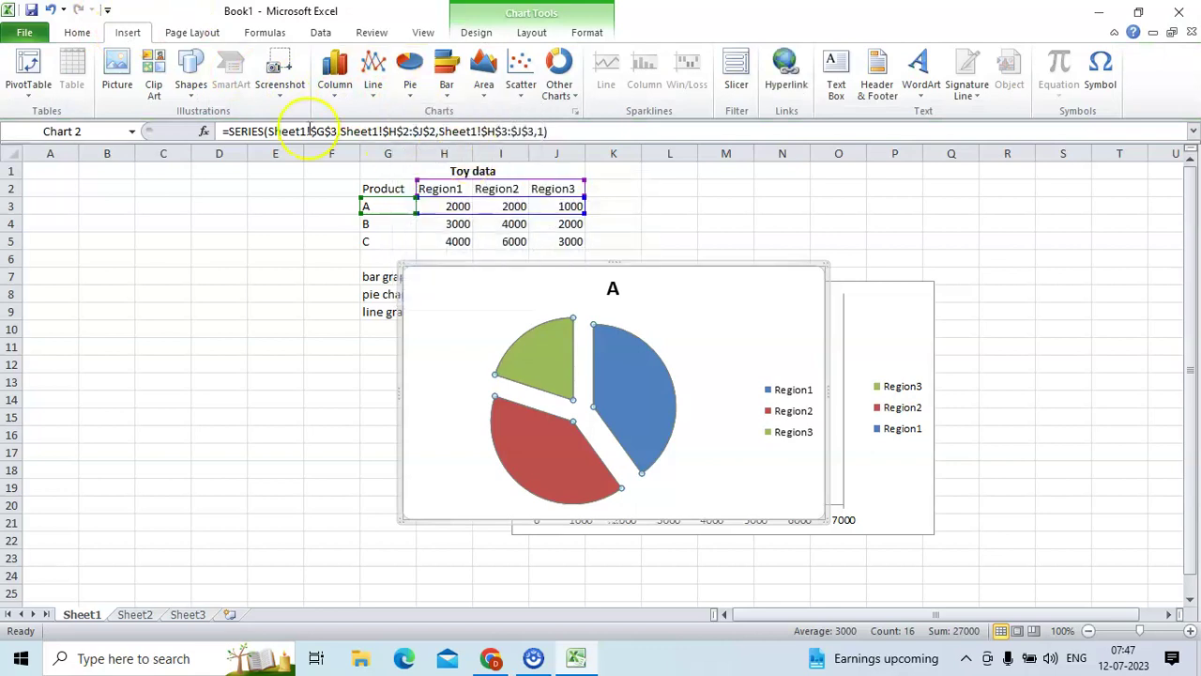
pyautogui.click(409, 86)
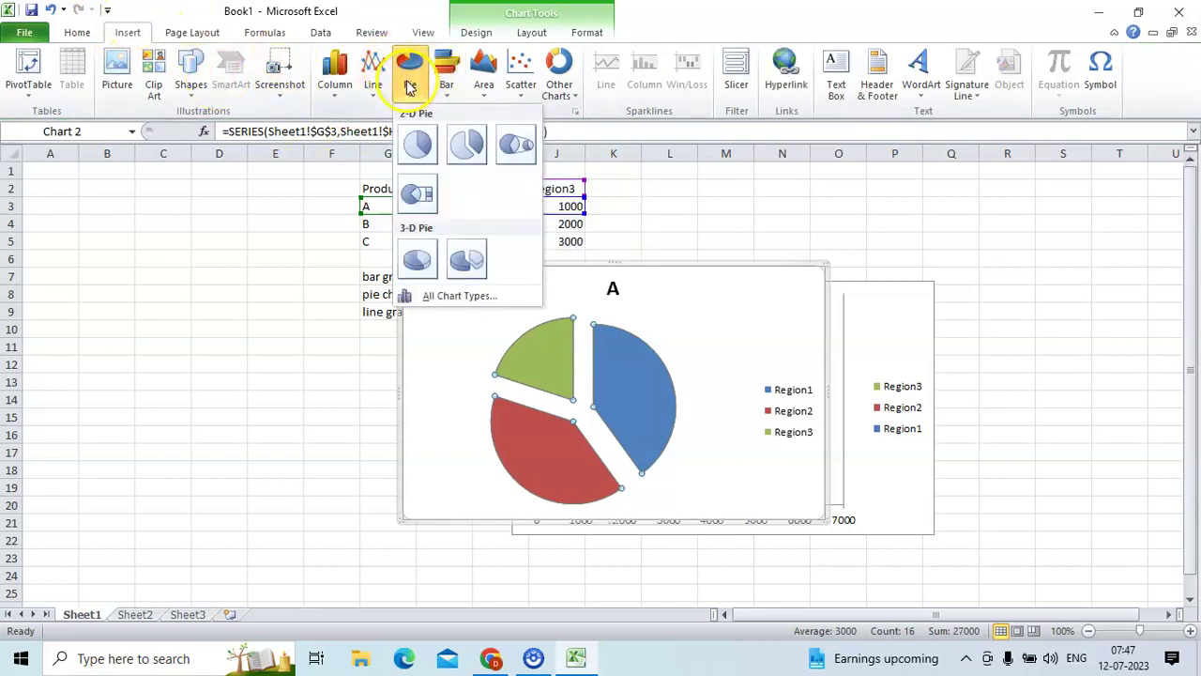
pyautogui.click(417, 147)
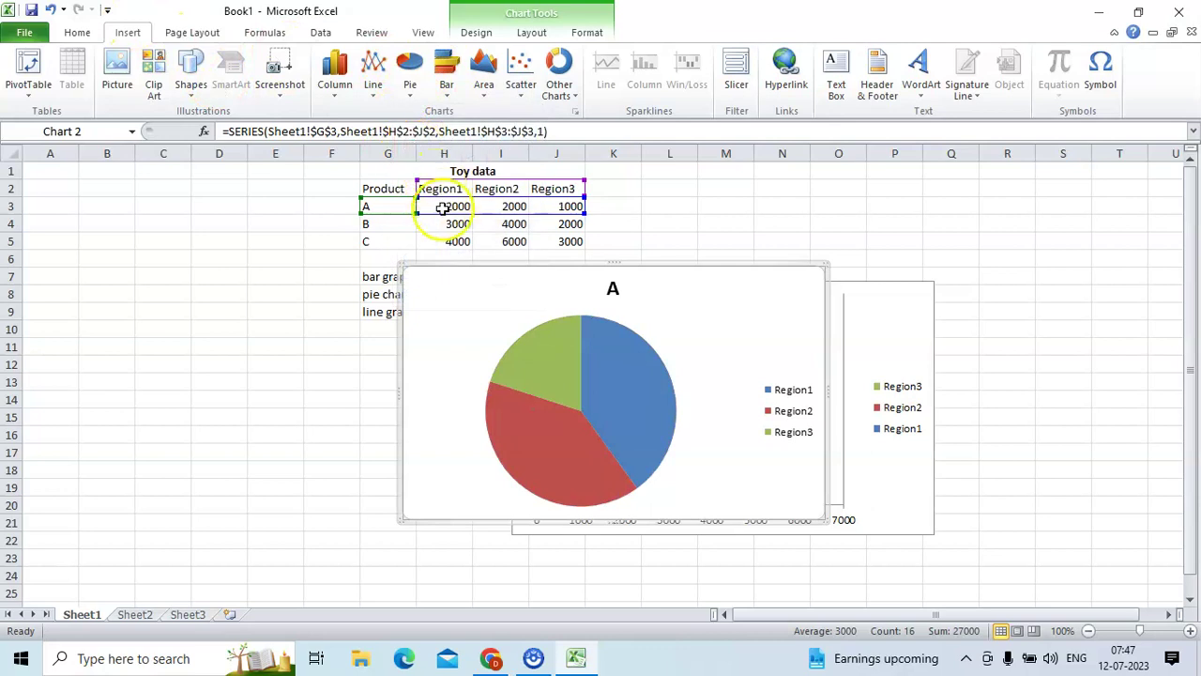
# Move the pie chart so its upper-left corner sits around cell A11 and add data labels to its slices.
pyautogui.moveTo(409, 272); pyautogui.dragTo(62, 341)
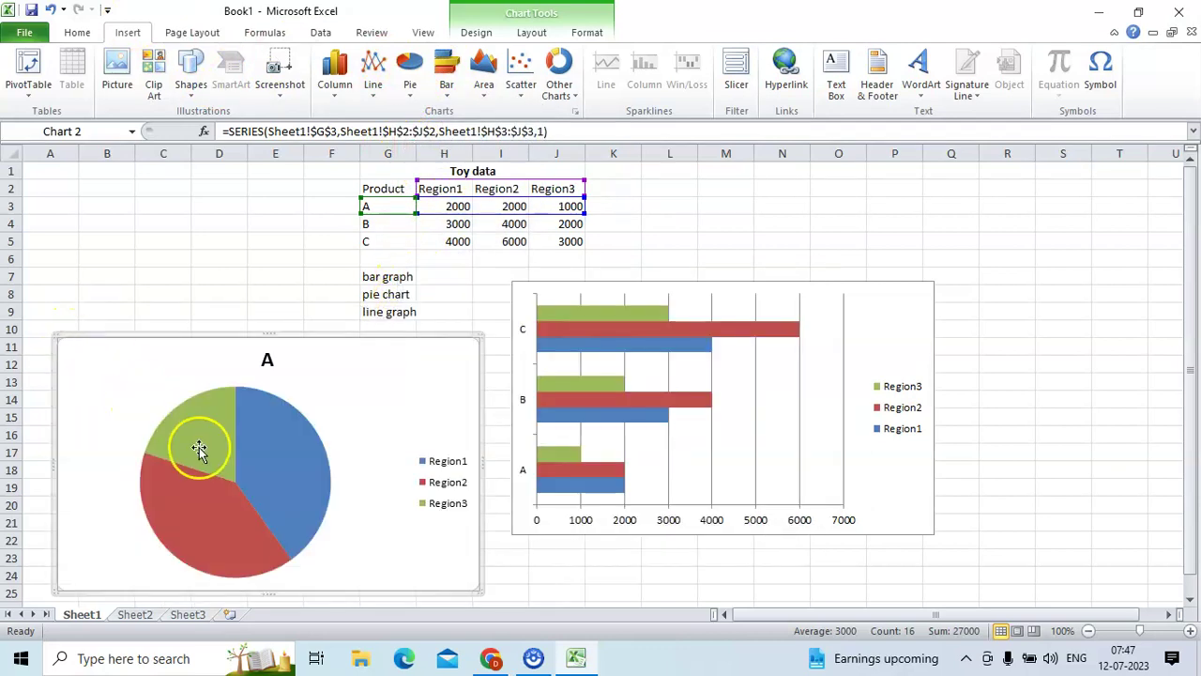
pyautogui.click(292, 484)
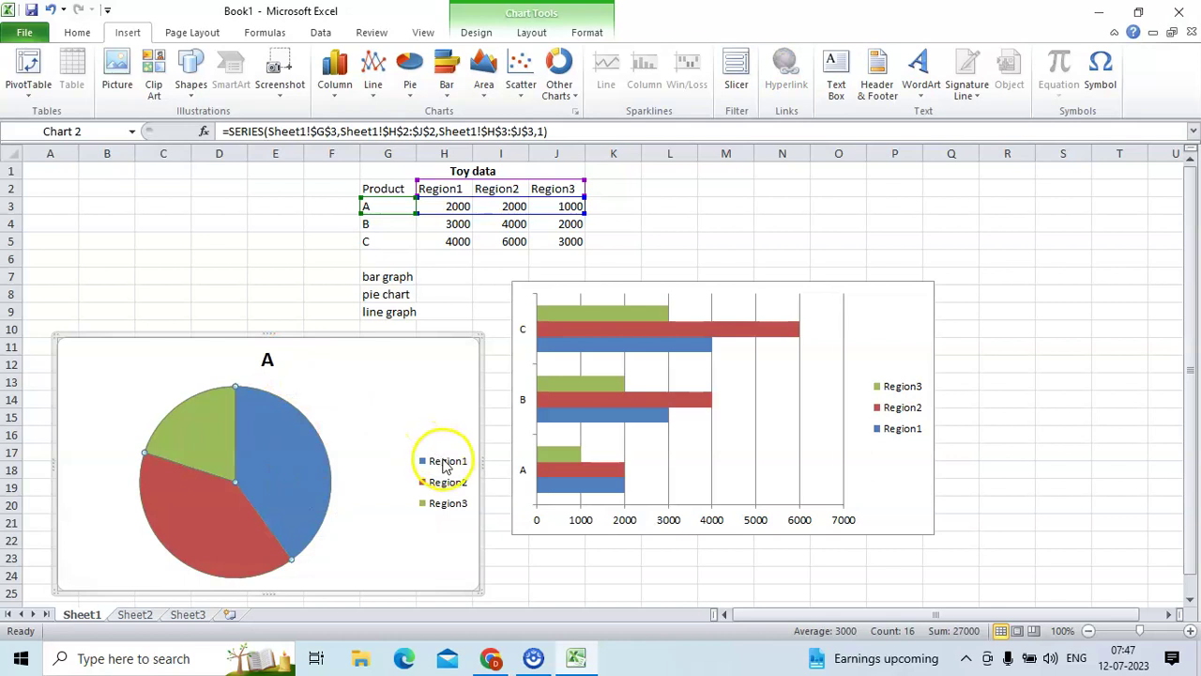
pyautogui.rightClick(216, 451)
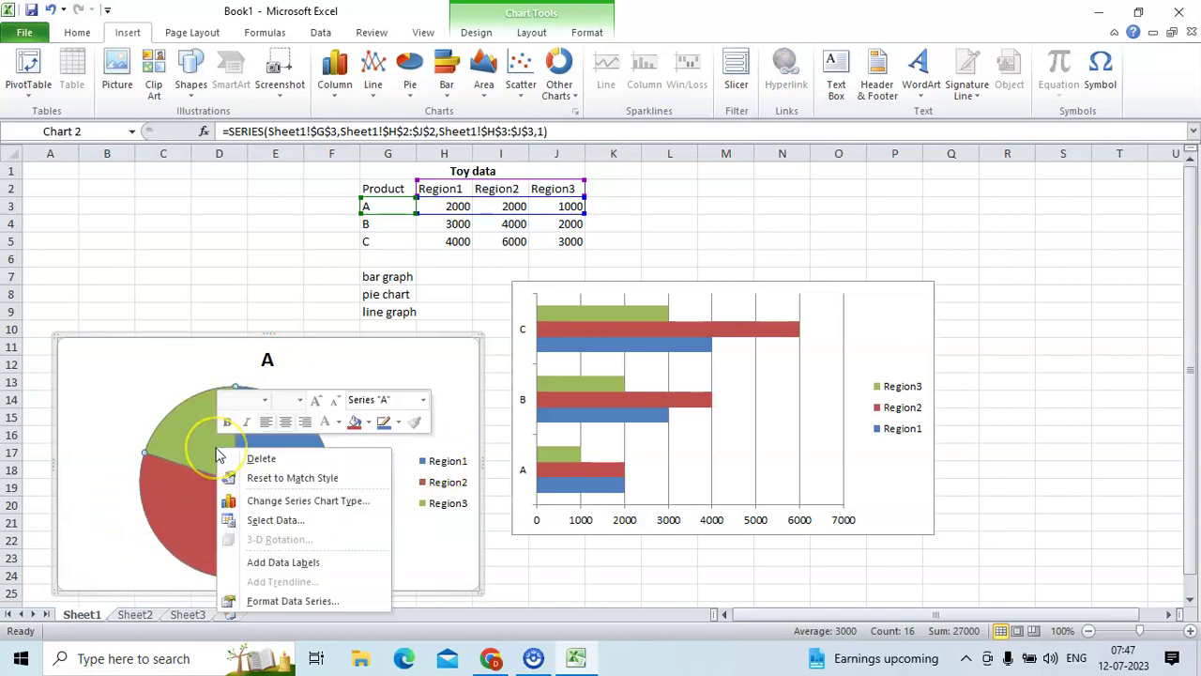
pyautogui.click(280, 562)
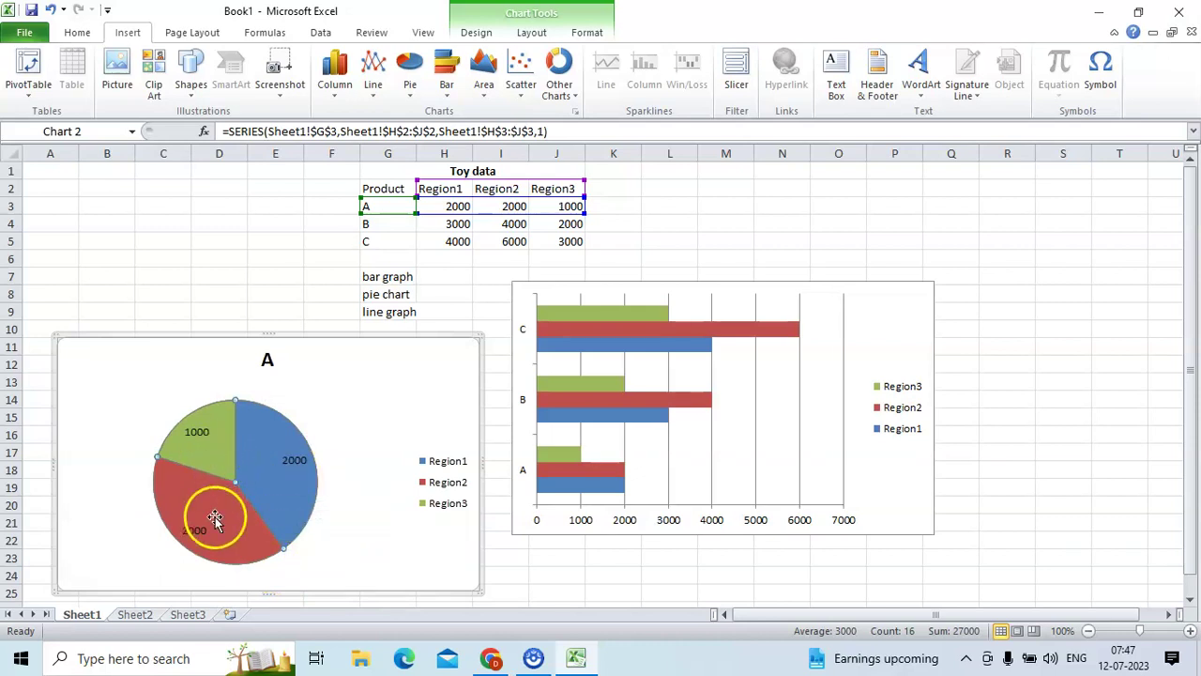
# Format the pie chart's data labels to show category name and percentage along with the value.
pyautogui.rightClick(272, 461)
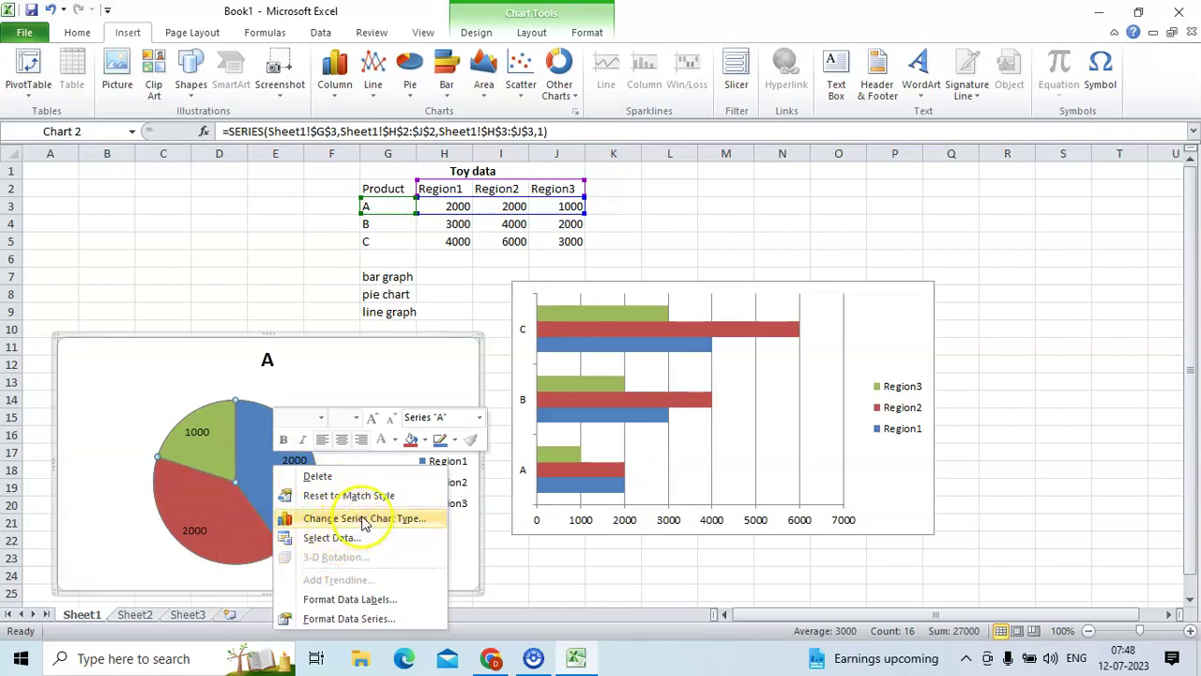
pyautogui.click(356, 607)
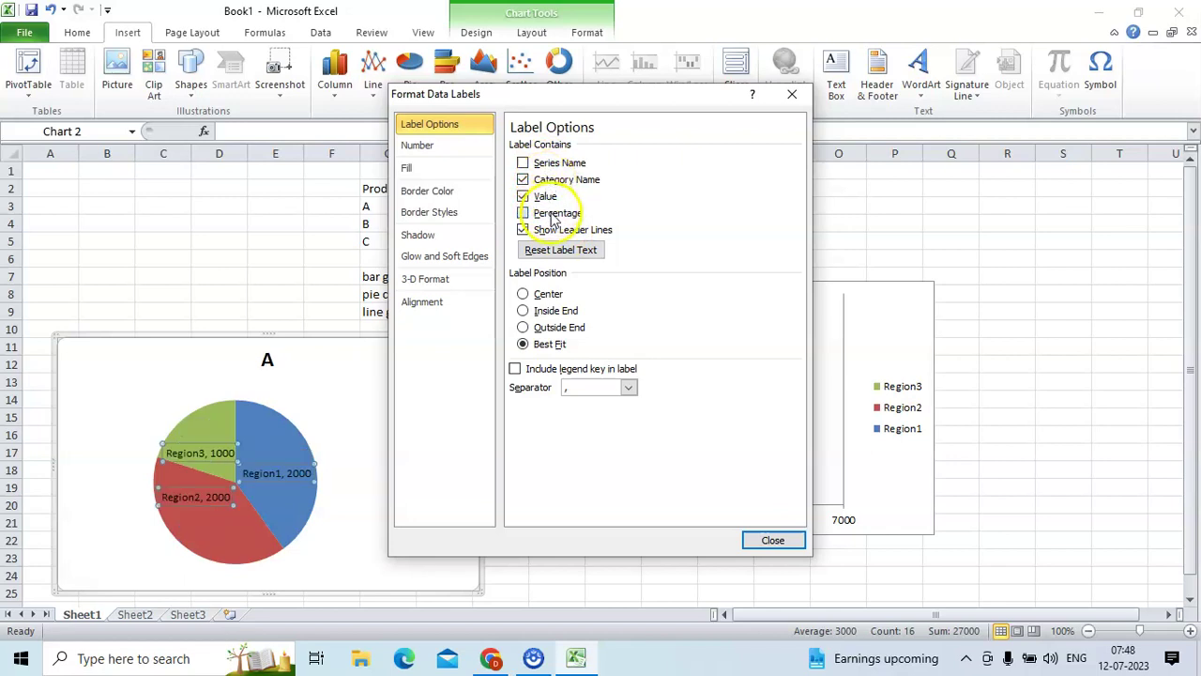
pyautogui.click(551, 218)
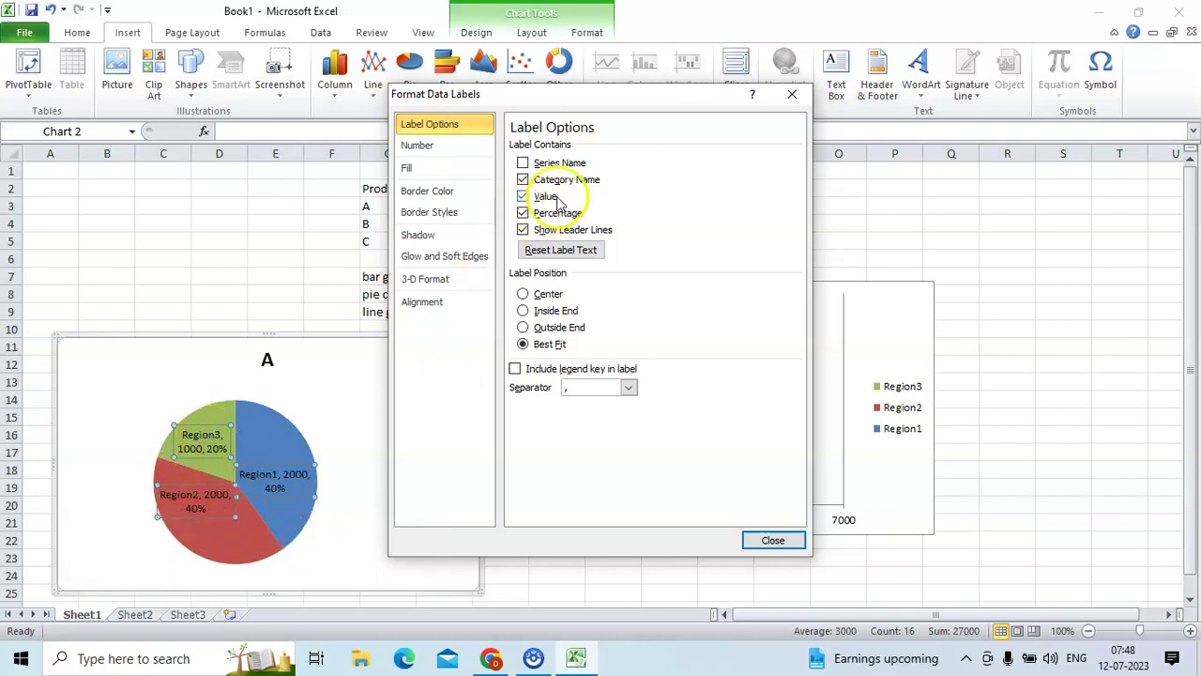
pyautogui.click(772, 539)
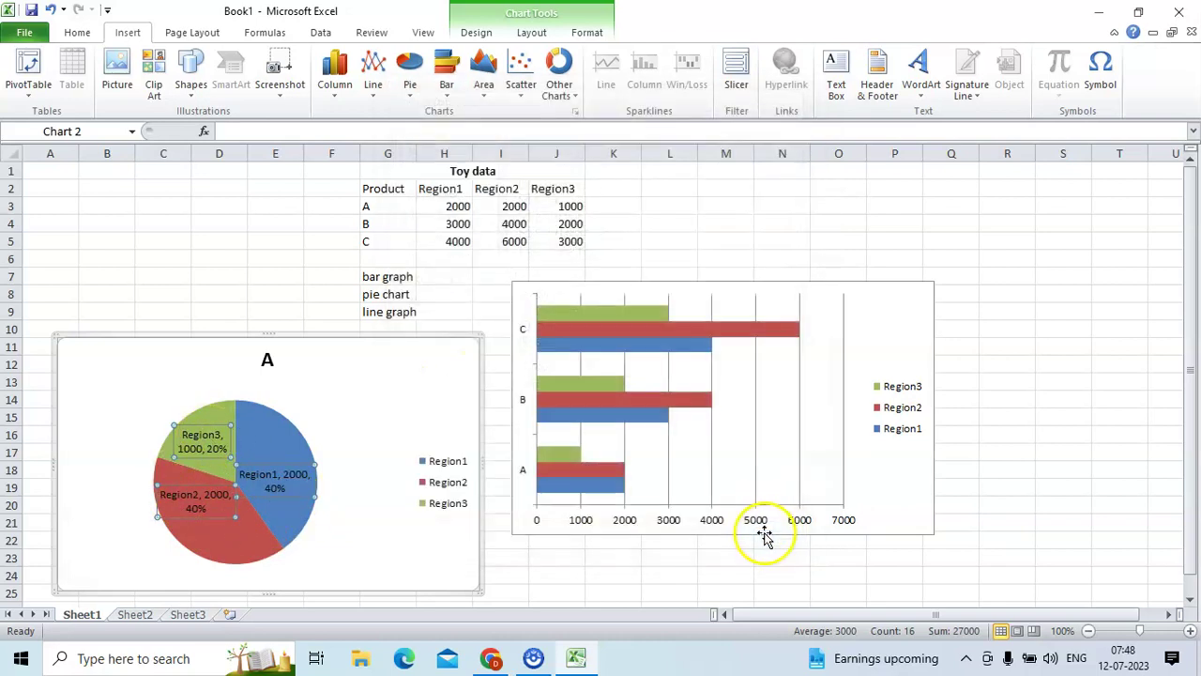
# Cut the pie chart and the bar chart from the sheet.
pyautogui.rightClick(374, 377)
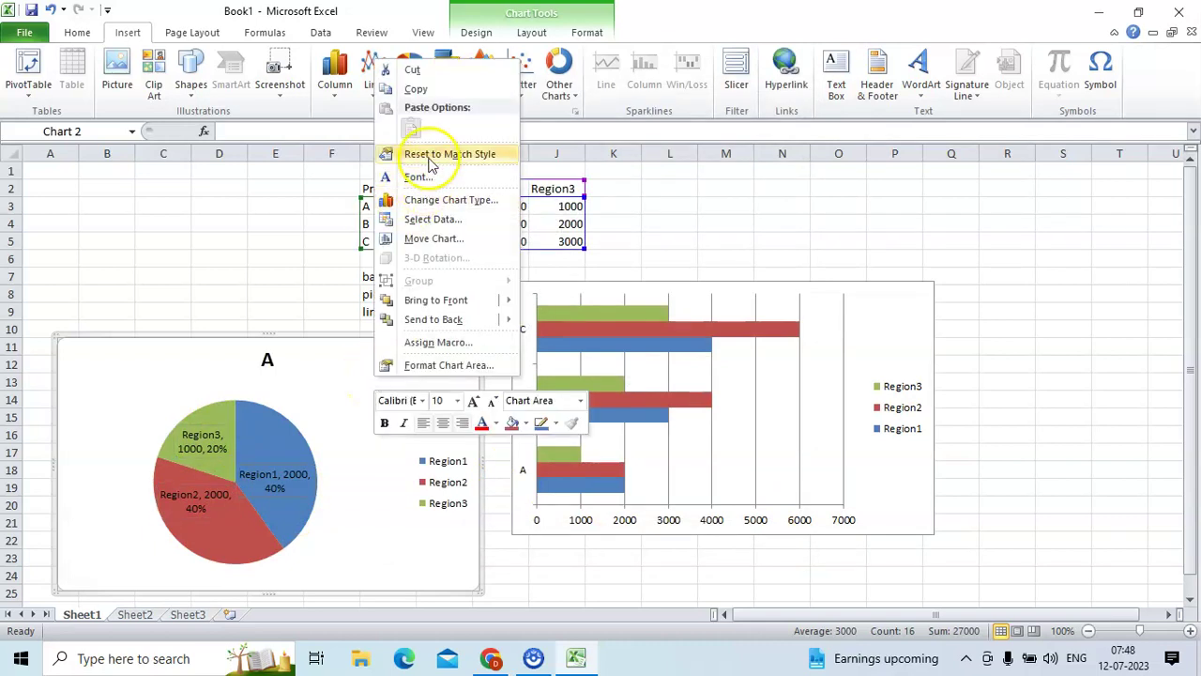
pyautogui.click(413, 71)
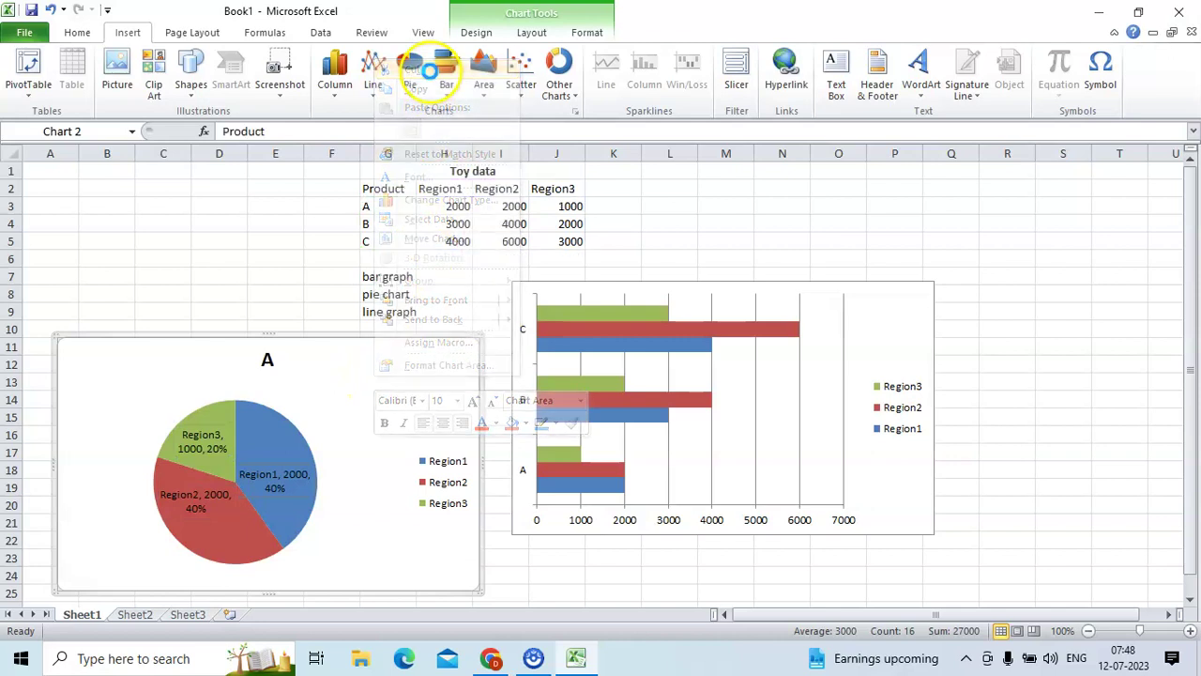
pyautogui.rightClick(559, 292)
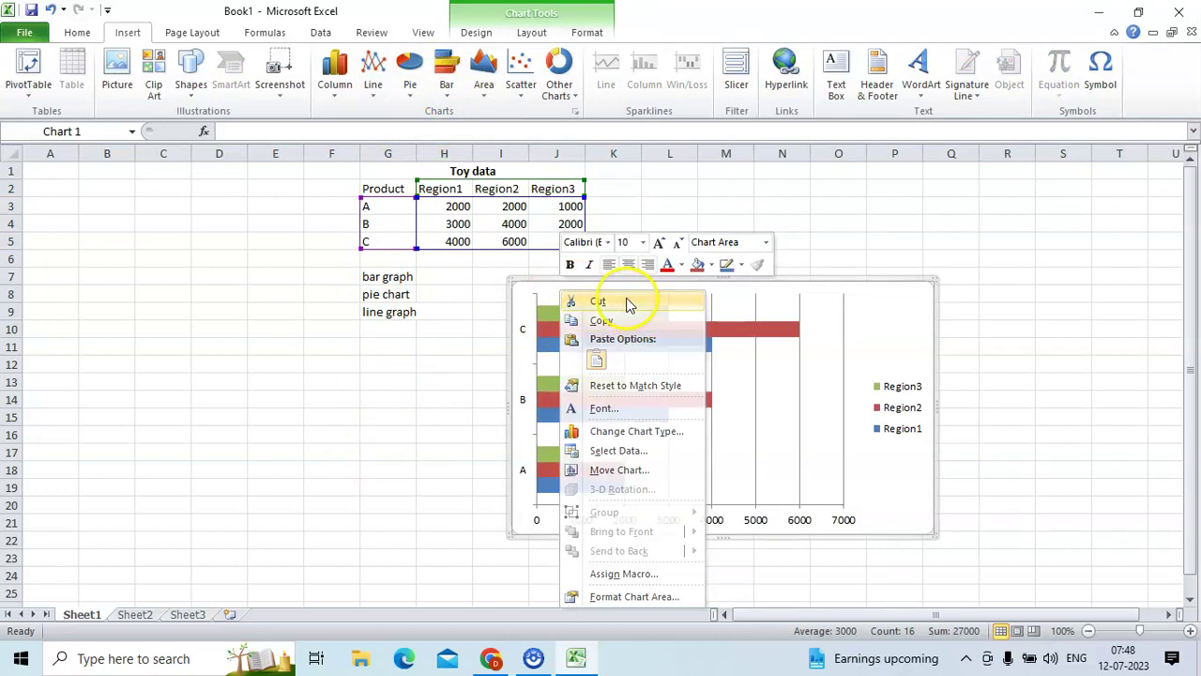
pyautogui.click(628, 302)
# Insert a plain 2-D line chart from G2:J5 and move it so its upper-left corner sits around cell I7.
pyautogui.click(409, 317)
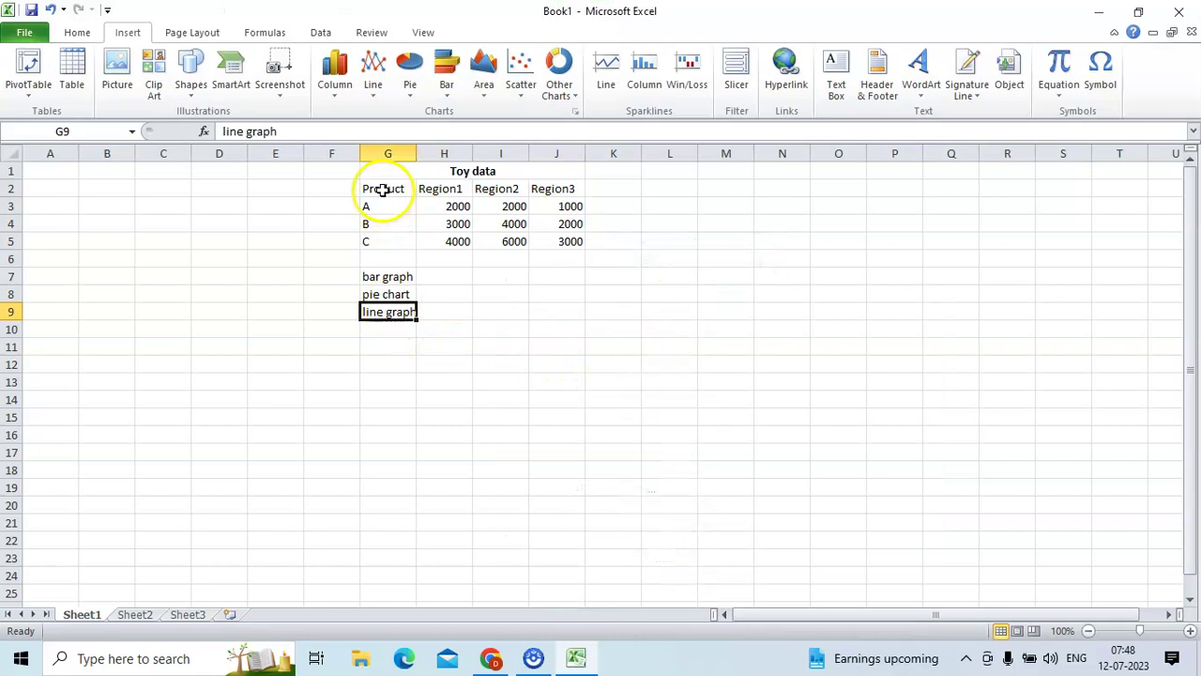
pyautogui.moveTo(380, 188); pyautogui.dragTo(556, 242)
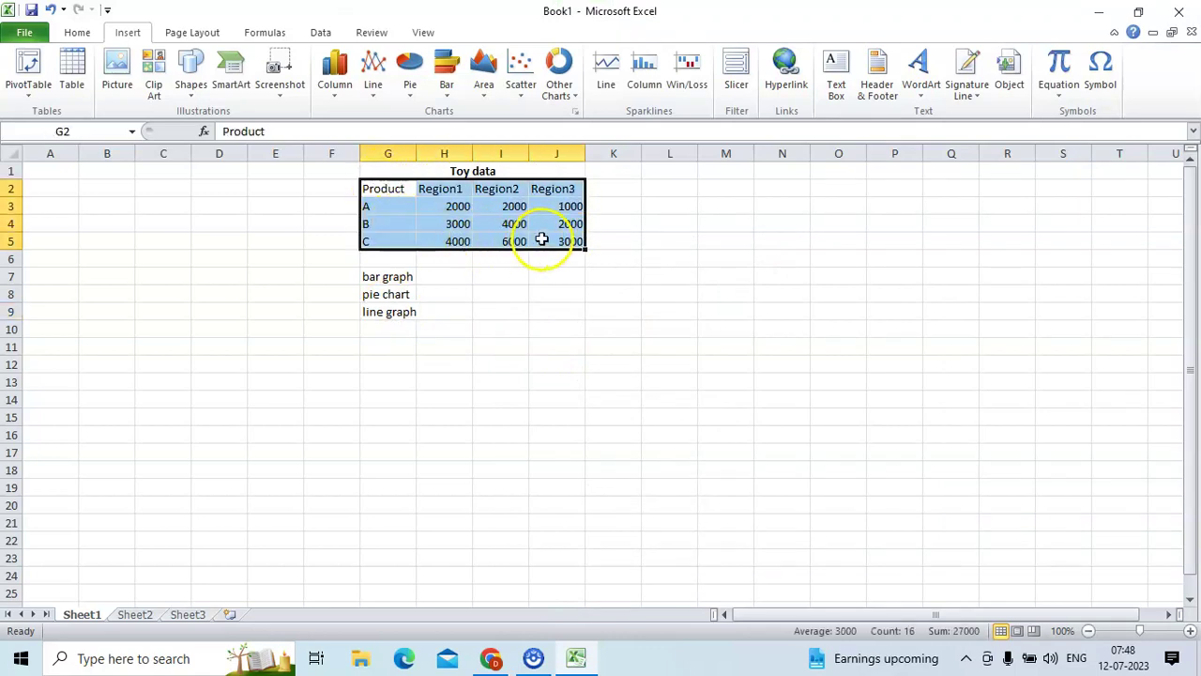
pyautogui.click(374, 86)
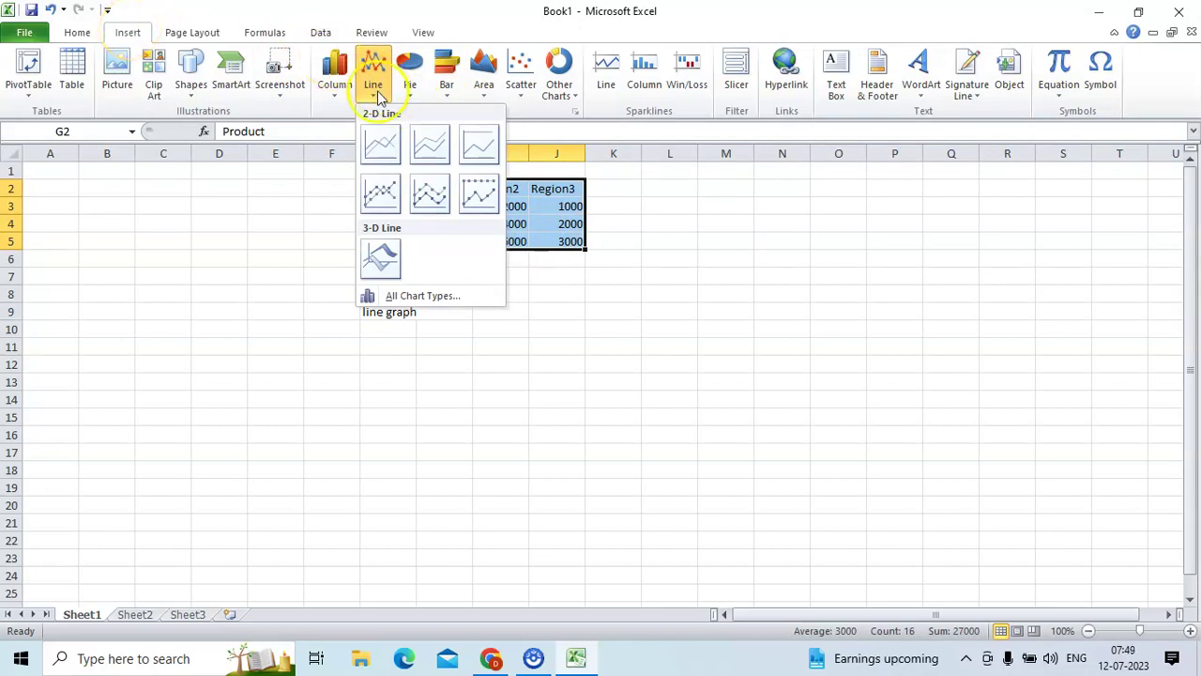
pyautogui.click(382, 147)
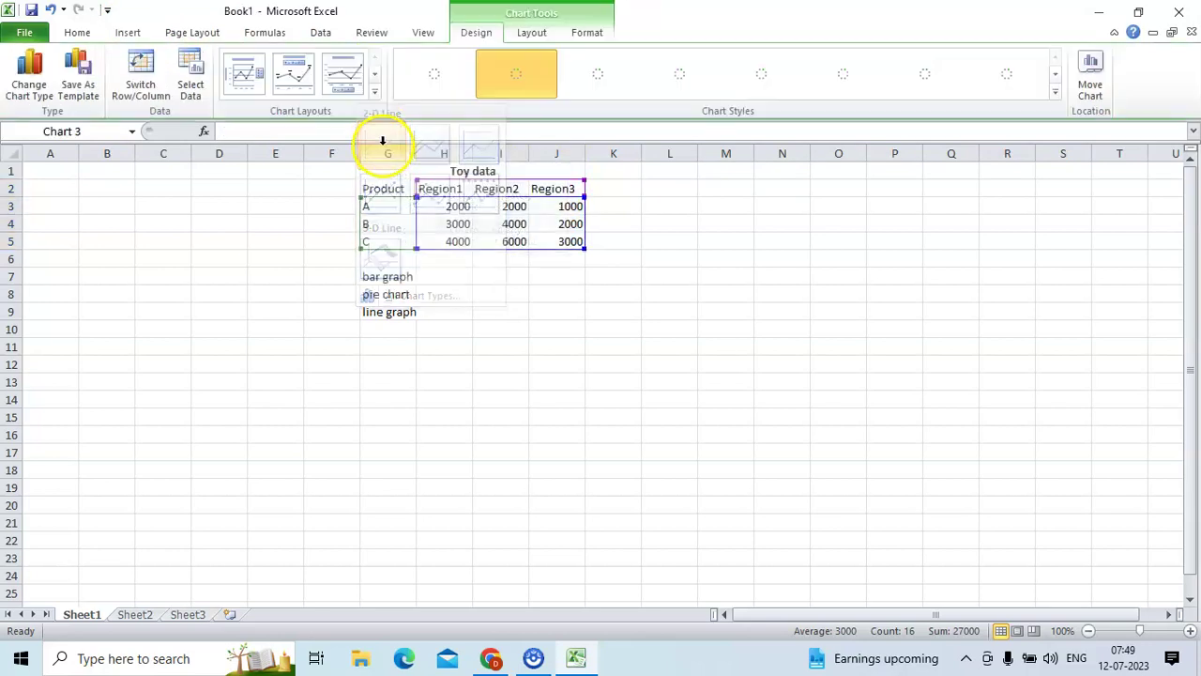
pyautogui.moveTo(525, 347); pyautogui.dragTo(504, 331)
pyautogui.moveTo(407, 268); pyautogui.dragTo(524, 284)
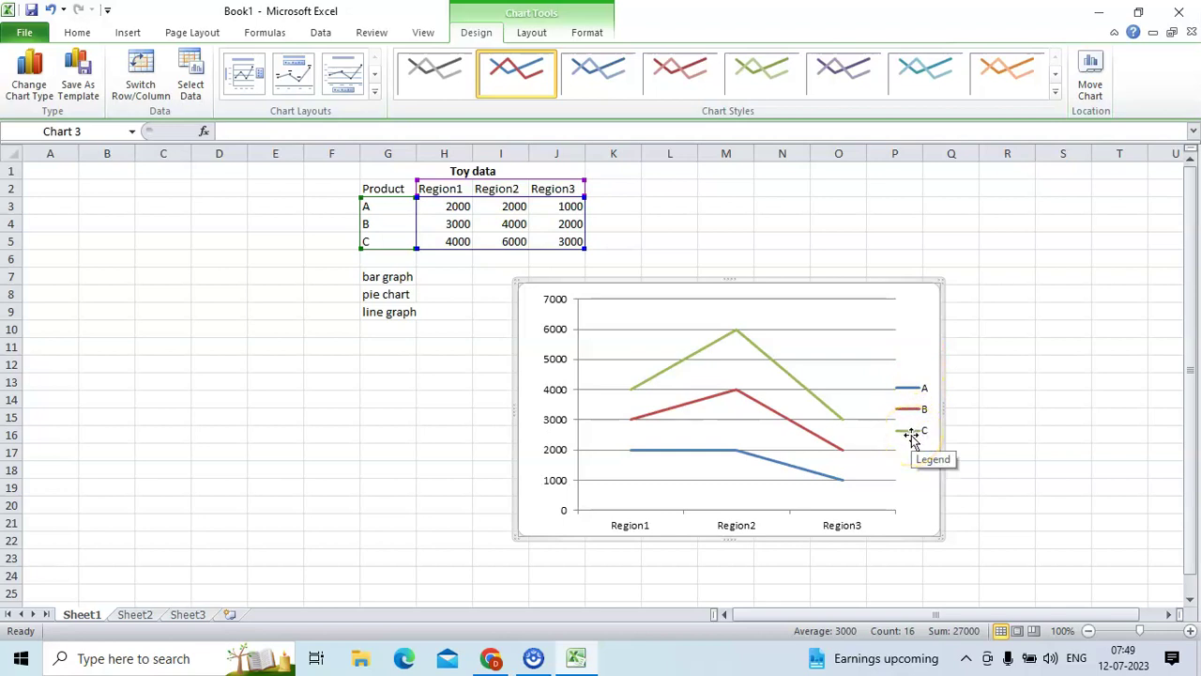
# Compare the lines of products A, B and C across the three regions in the line chart.
pyautogui.moveTo(728, 459)
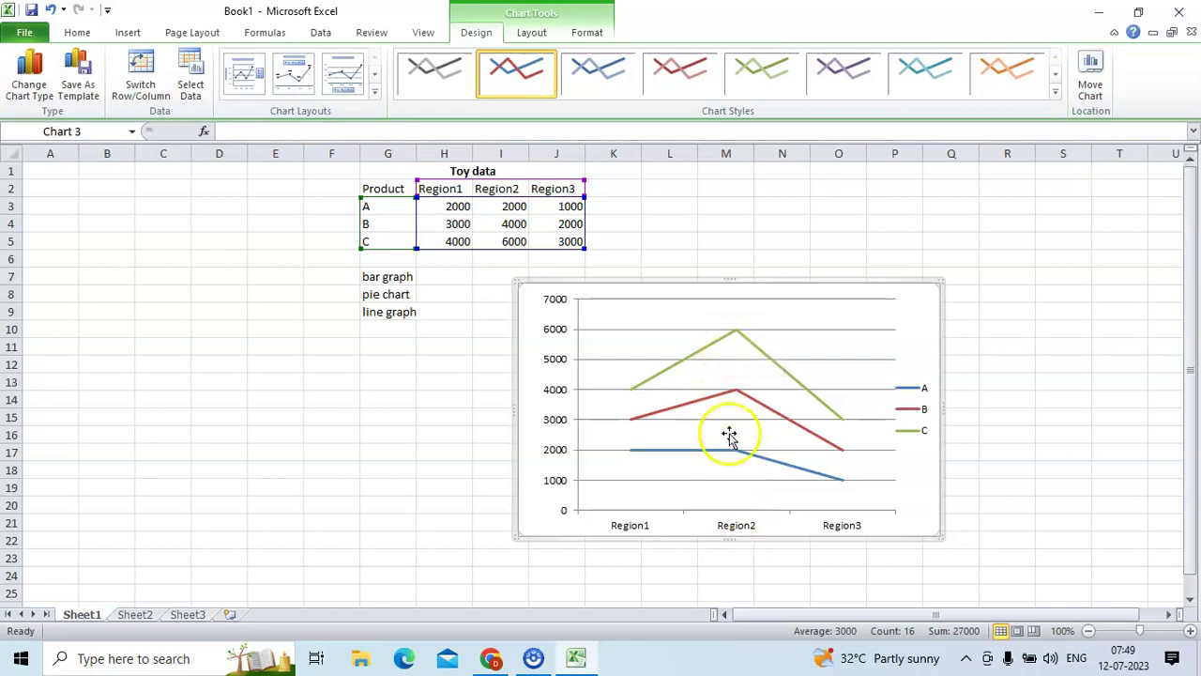
pyautogui.moveTo(729, 345)
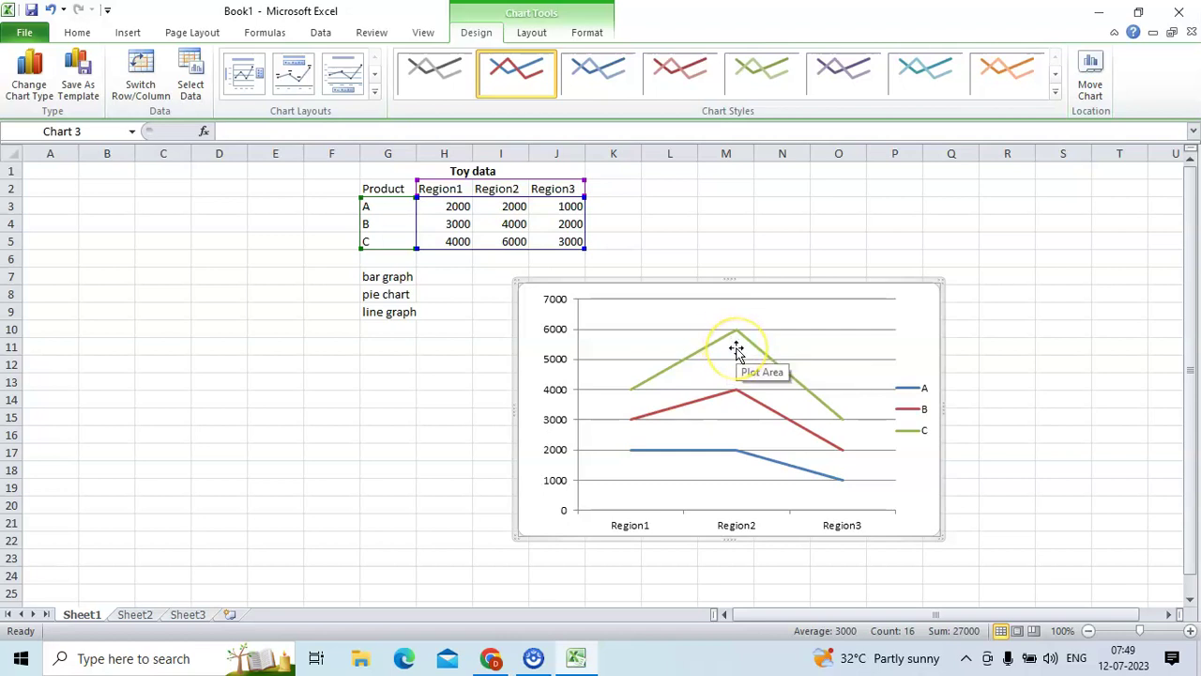
pyautogui.moveTo(668, 406)
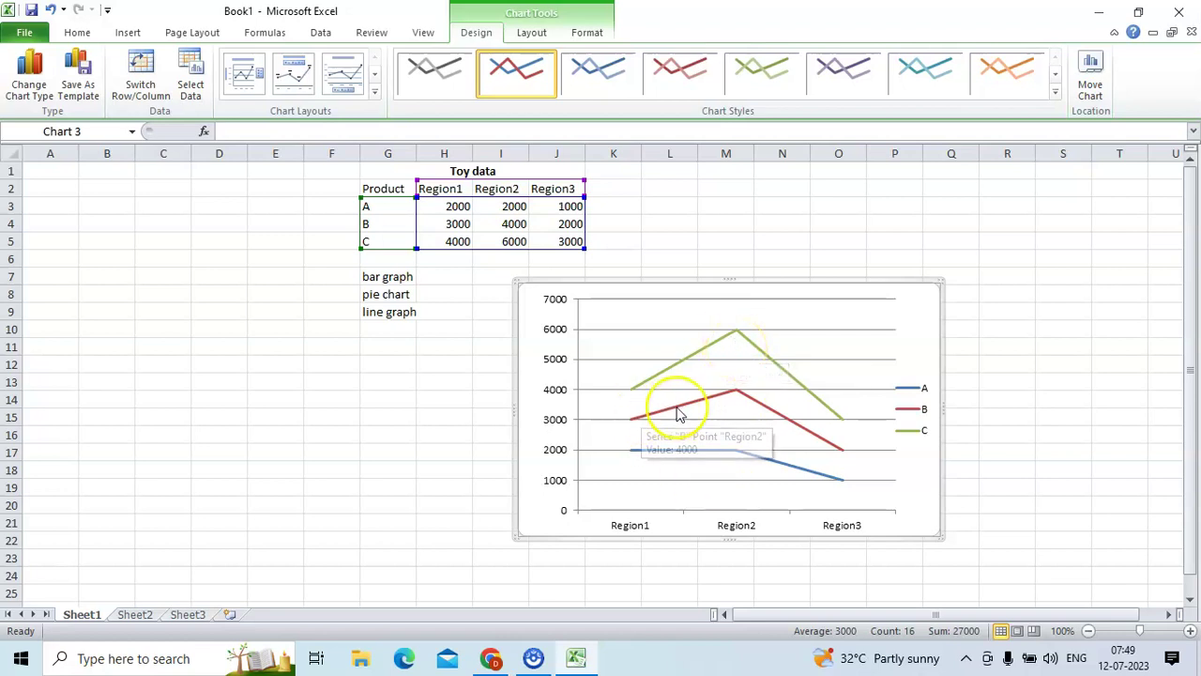
pyautogui.click(380, 278)
pyautogui.click(403, 294)
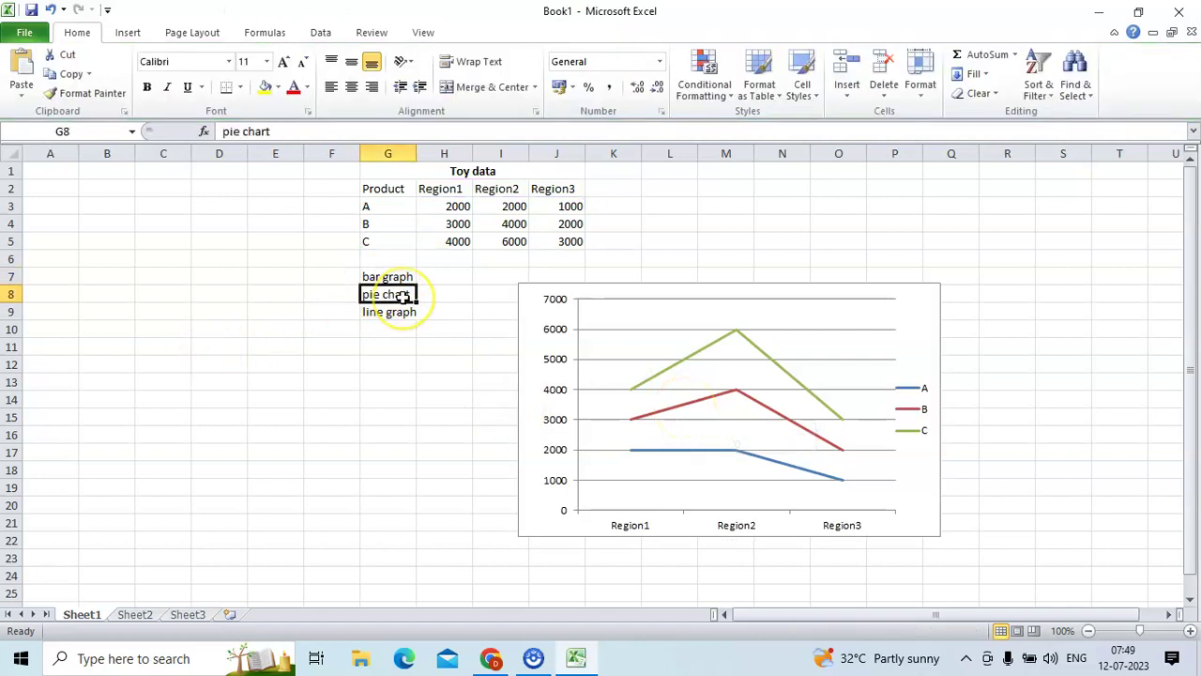
pyautogui.click(364, 435)
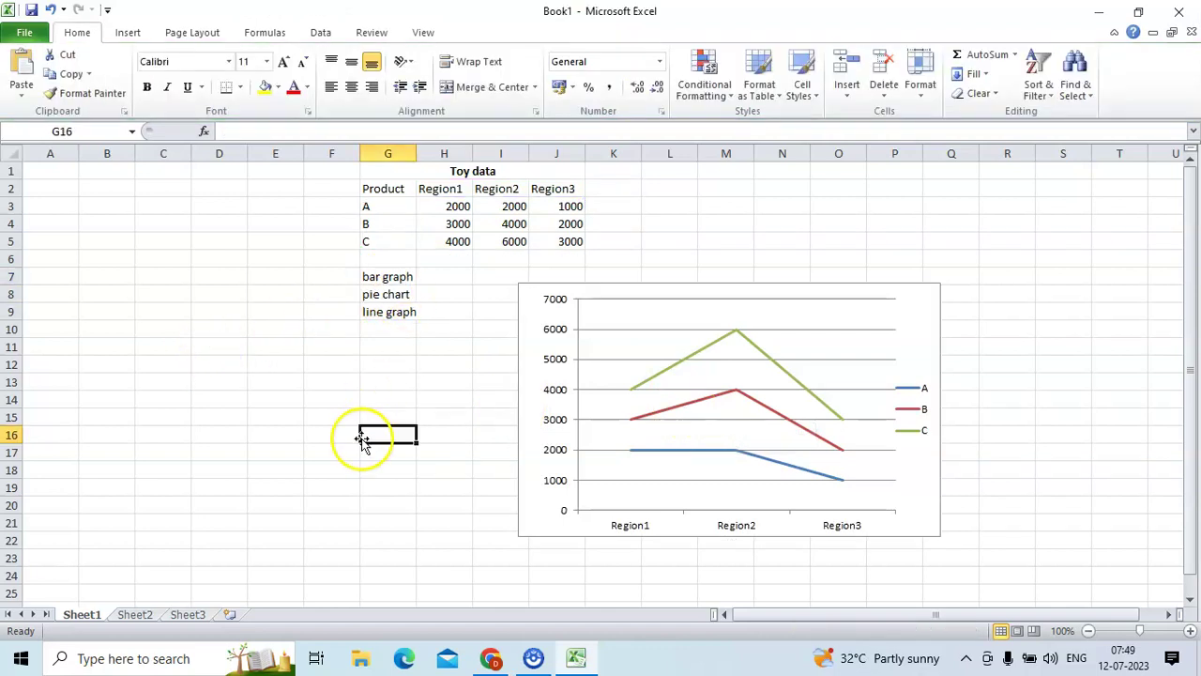
pyautogui.click(393, 317)
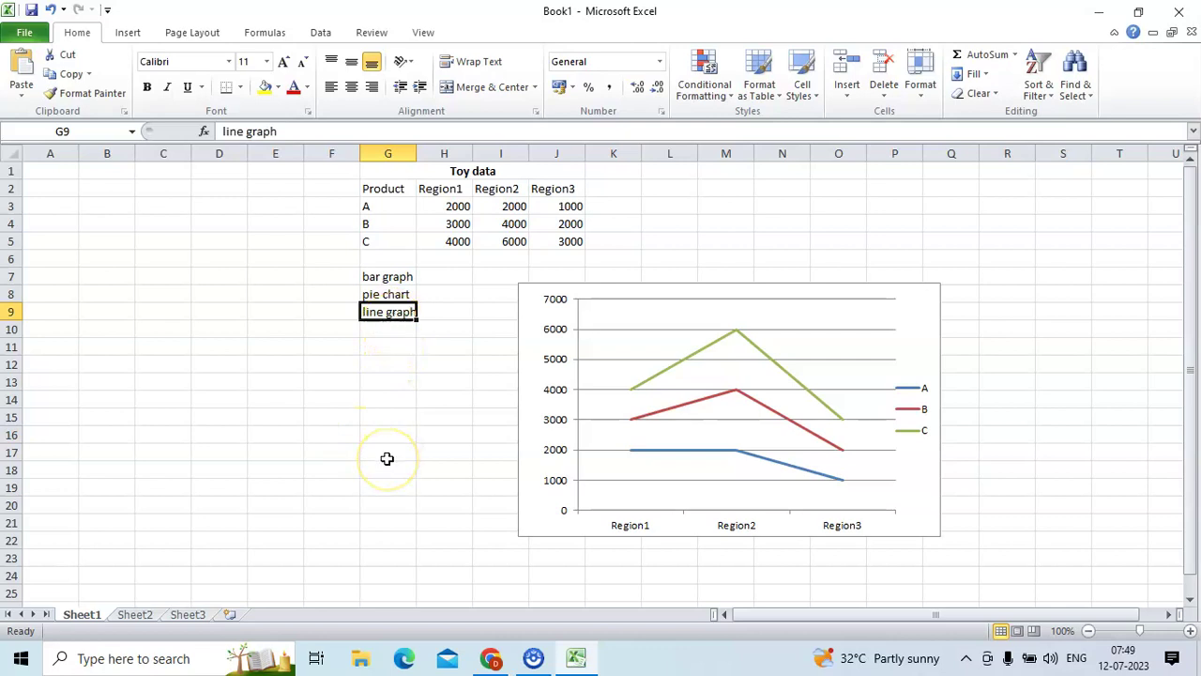